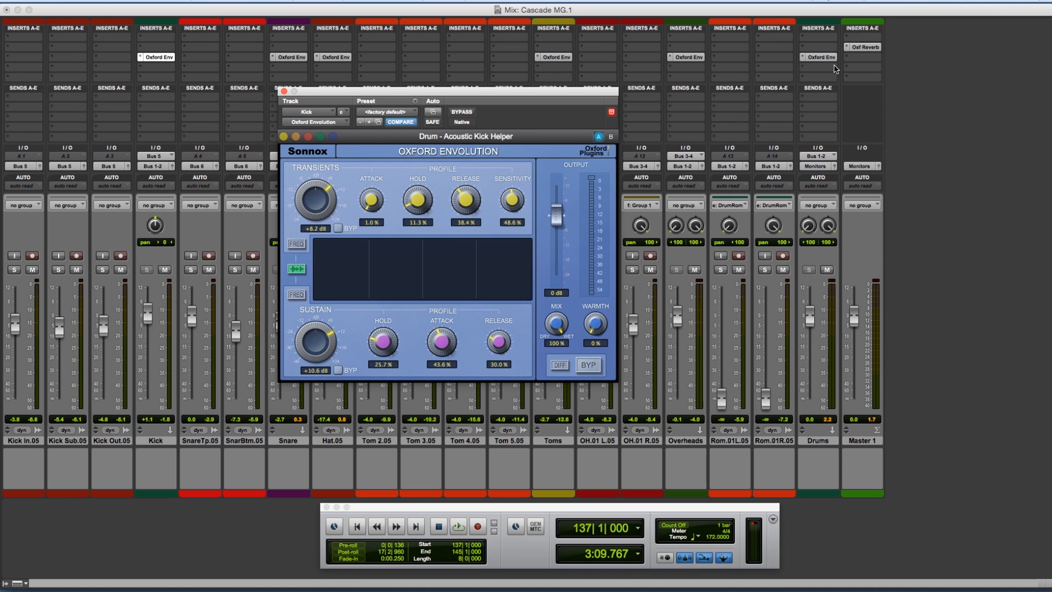
# Step: Bypass all the Oxford Envolution inserts across the mixer and play the looped drum section without them
pyautogui.press('space')
pyautogui.keyDown('alt'); pyautogui.keyDown('super'); pyautogui.click(163, 57); pyautogui.keyUp('super'); pyautogui.keyUp('alt')
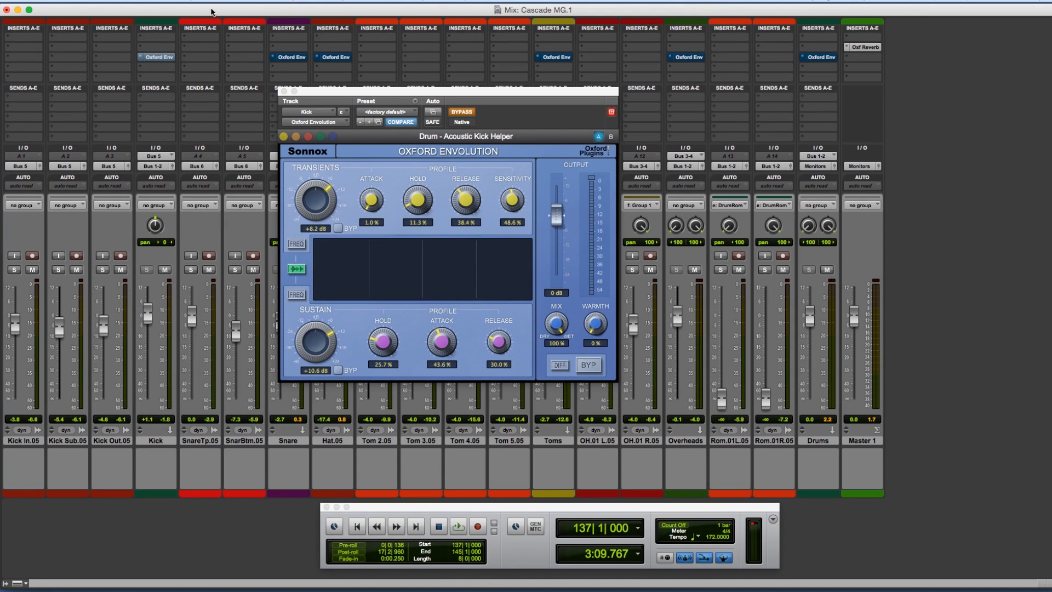
pyautogui.press('space')
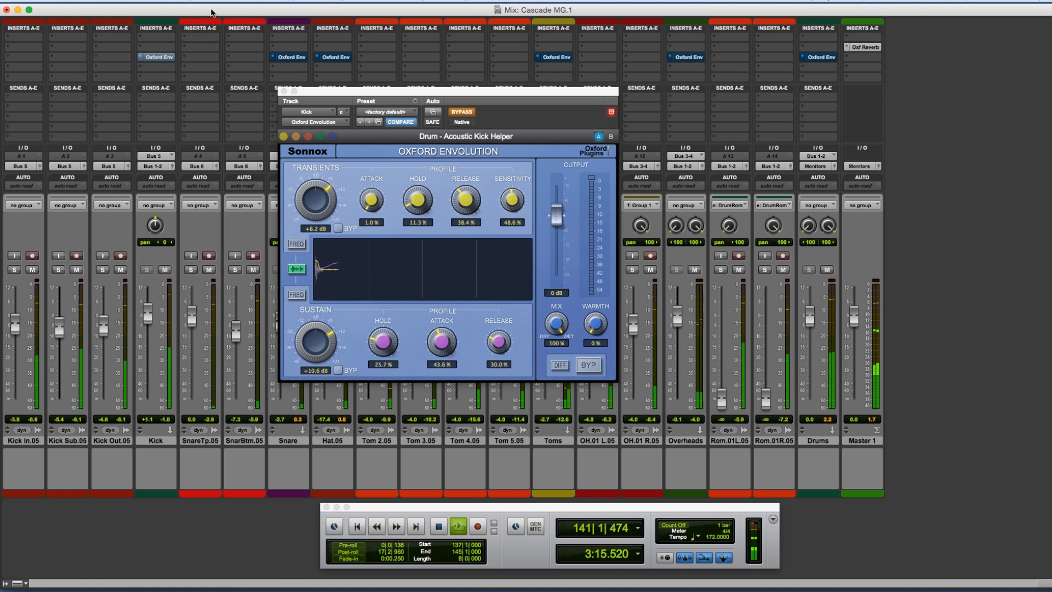
pyautogui.press('space')
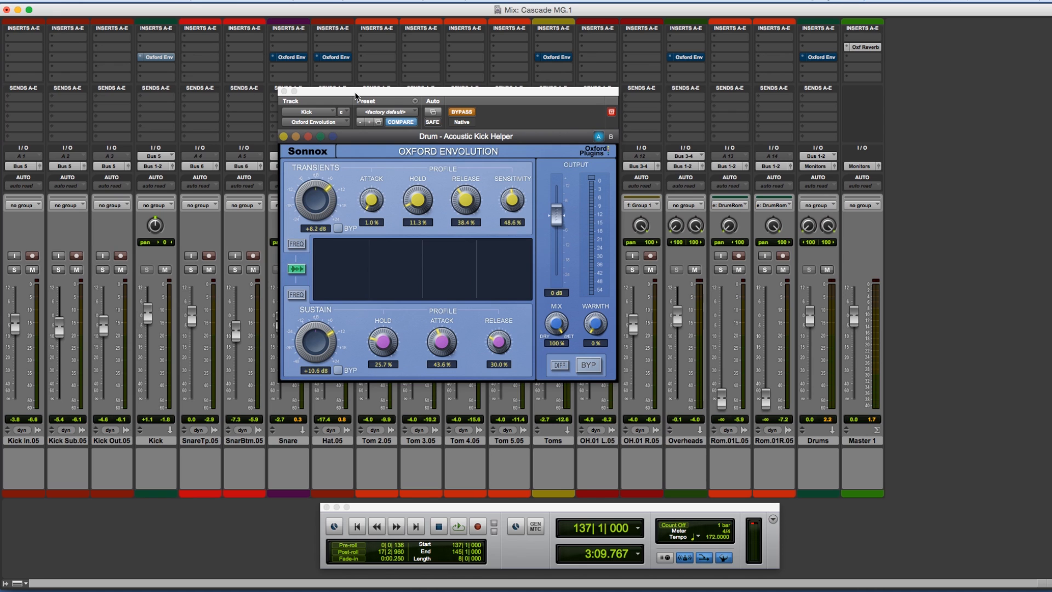
# Step: Compare the looped drum mix with all Oxford Envolution inserts bypassed and active, leaving them active when playback stops
pyautogui.press('space')
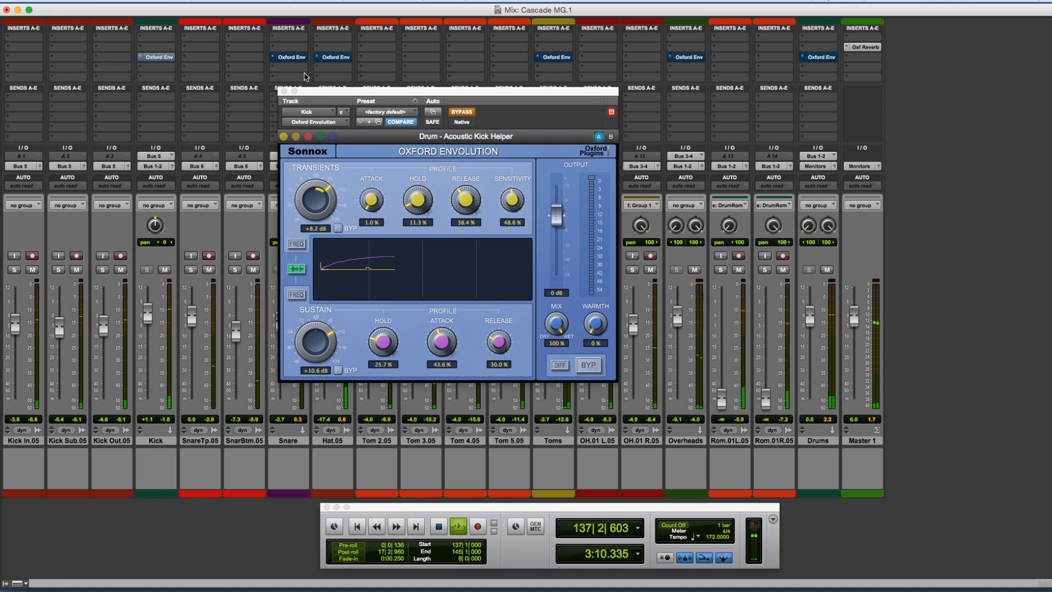
pyautogui.keyDown('alt'); pyautogui.keyDown('super'); pyautogui.click(165, 58); pyautogui.keyUp('super'); pyautogui.keyUp('alt')
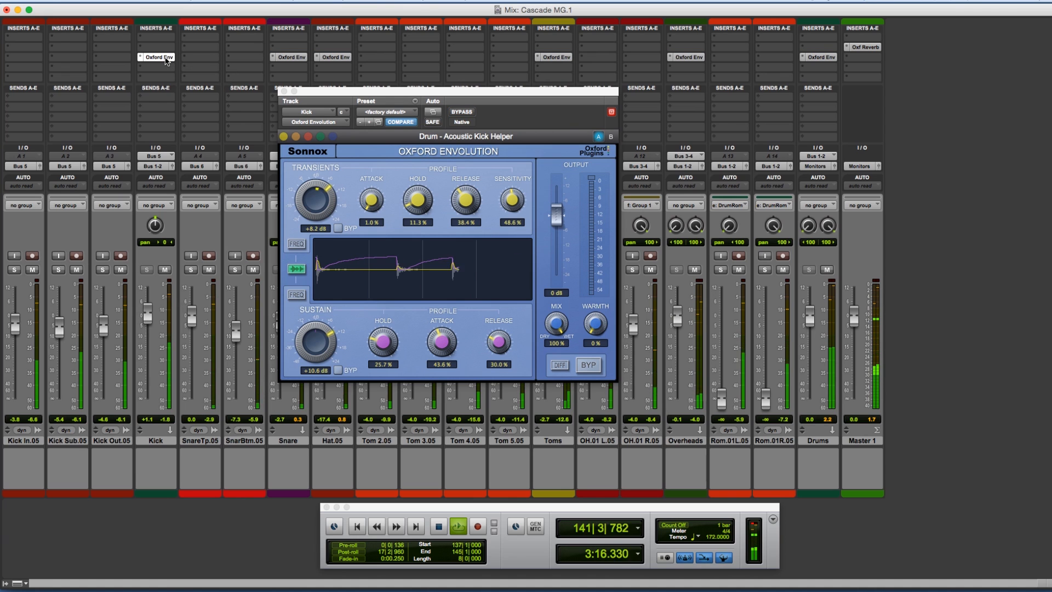
pyautogui.keyDown('alt'); pyautogui.keyDown('super'); pyautogui.click(166, 58); pyautogui.keyUp('super'); pyautogui.keyUp('alt')
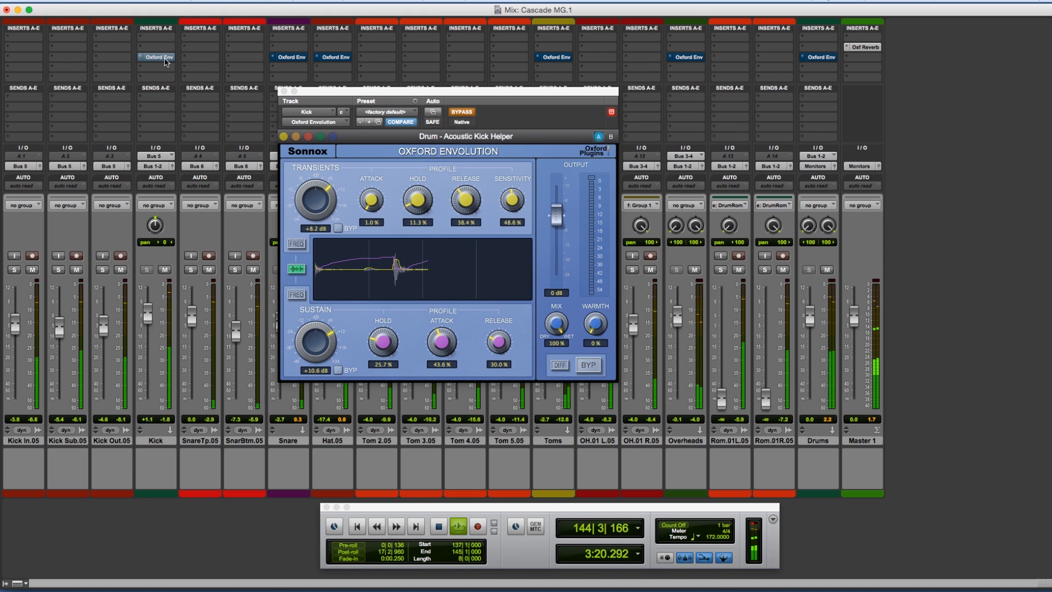
pyautogui.keyDown('alt'); pyautogui.keyDown('super'); pyautogui.click(165, 59); pyautogui.keyUp('super'); pyautogui.keyUp('alt')
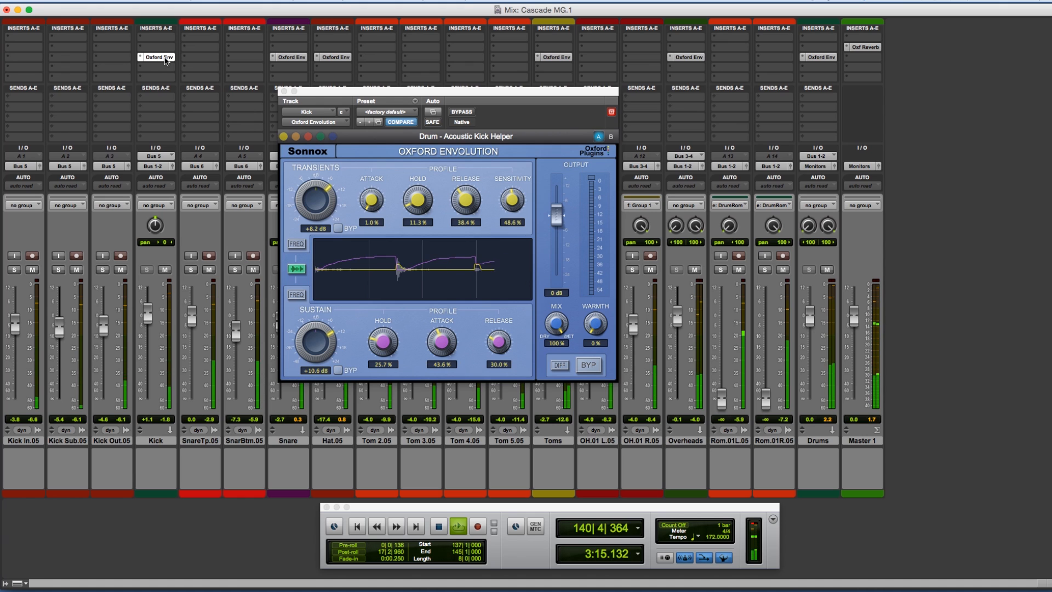
pyautogui.keyDown('alt'); pyautogui.keyDown('super'); pyautogui.click(165, 58); pyautogui.keyUp('super'); pyautogui.keyUp('alt')
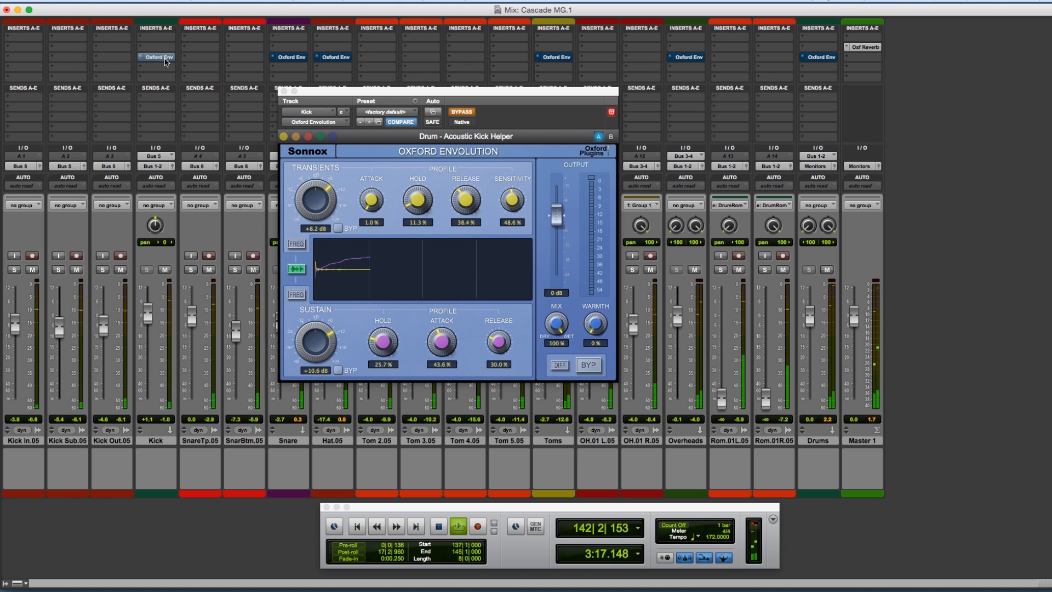
pyautogui.keyDown('alt'); pyautogui.keyDown('super'); pyautogui.click(165, 58); pyautogui.keyUp('super'); pyautogui.keyUp('alt')
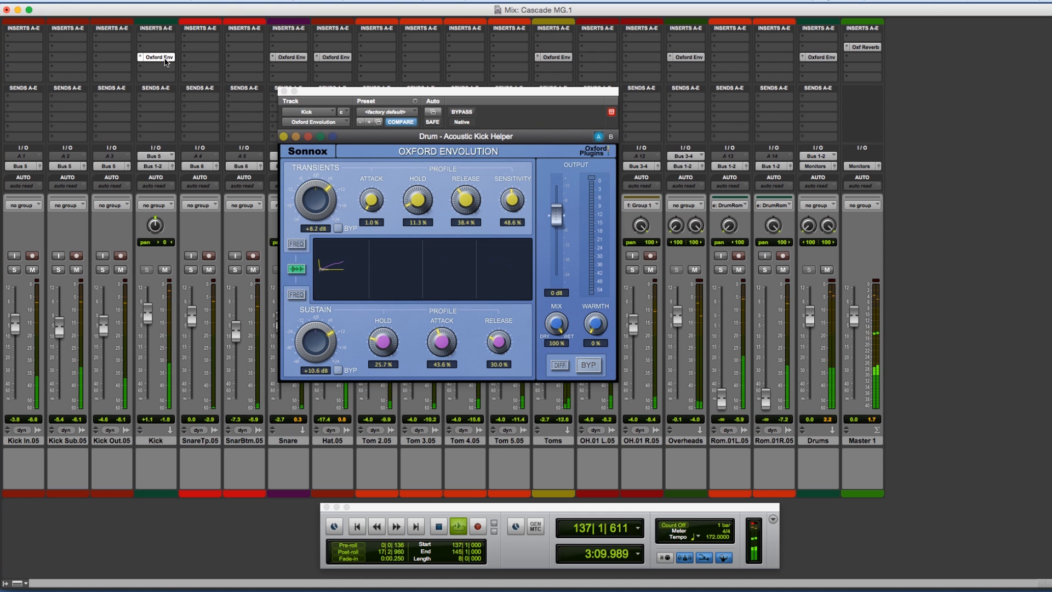
pyautogui.press('space')
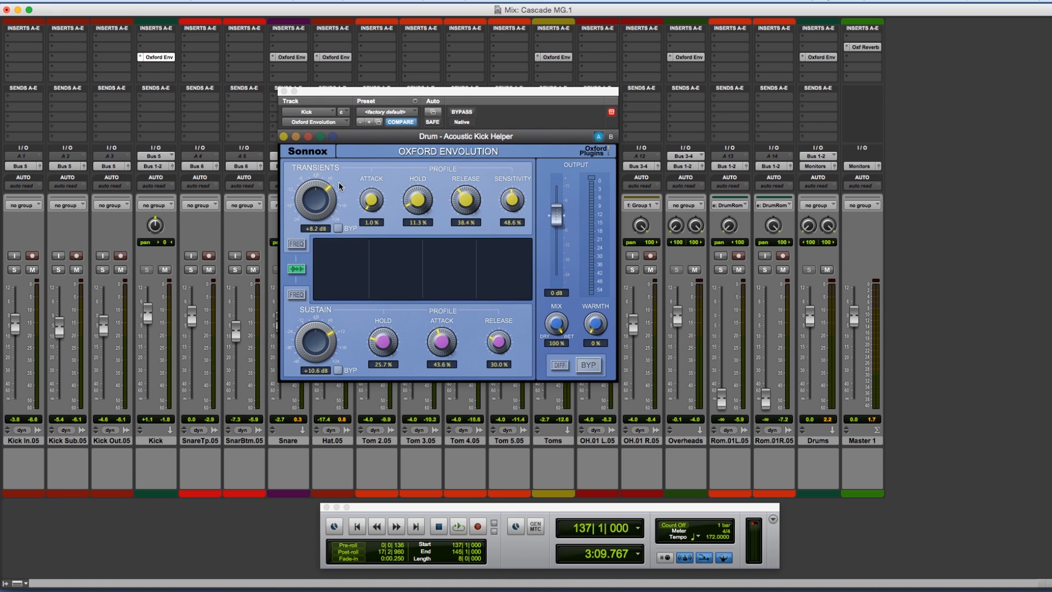
# Step: Switch the Transients section's bypass on and off on the Kick track's Envolution and show its frequency curve
pyautogui.click(338, 228)
pyautogui.click(338, 228)
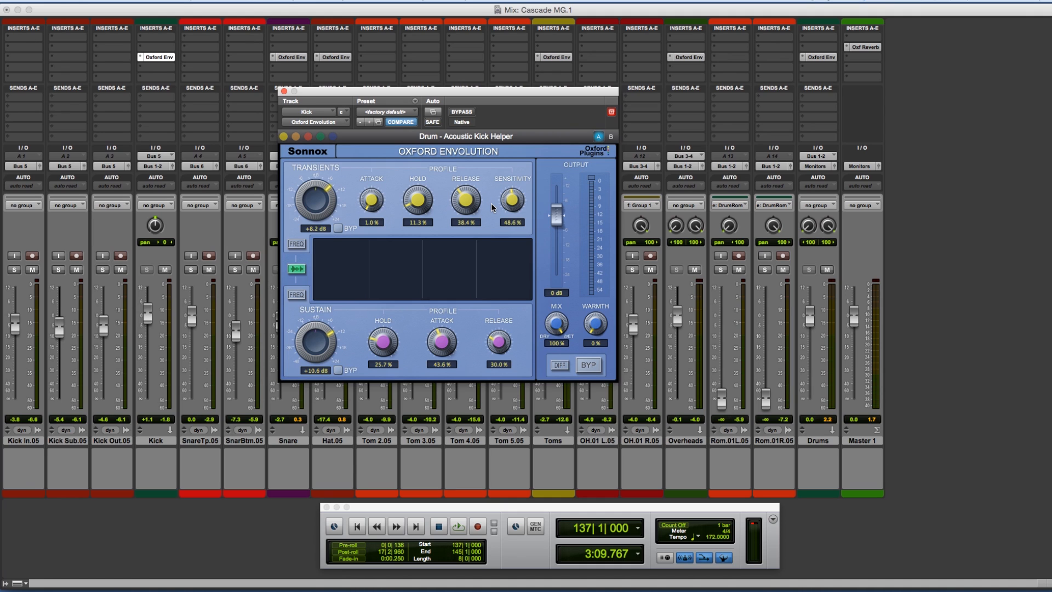
pyautogui.click(297, 245)
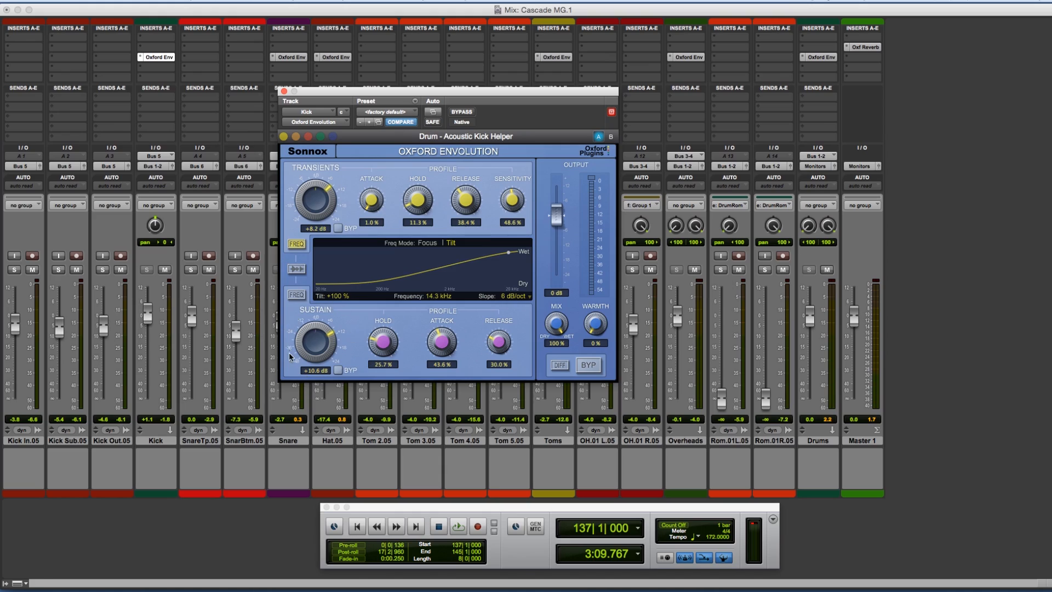
# Step: Switch the Sustain section's bypass on and off and show the Sustain frequency curve
pyautogui.click(338, 371)
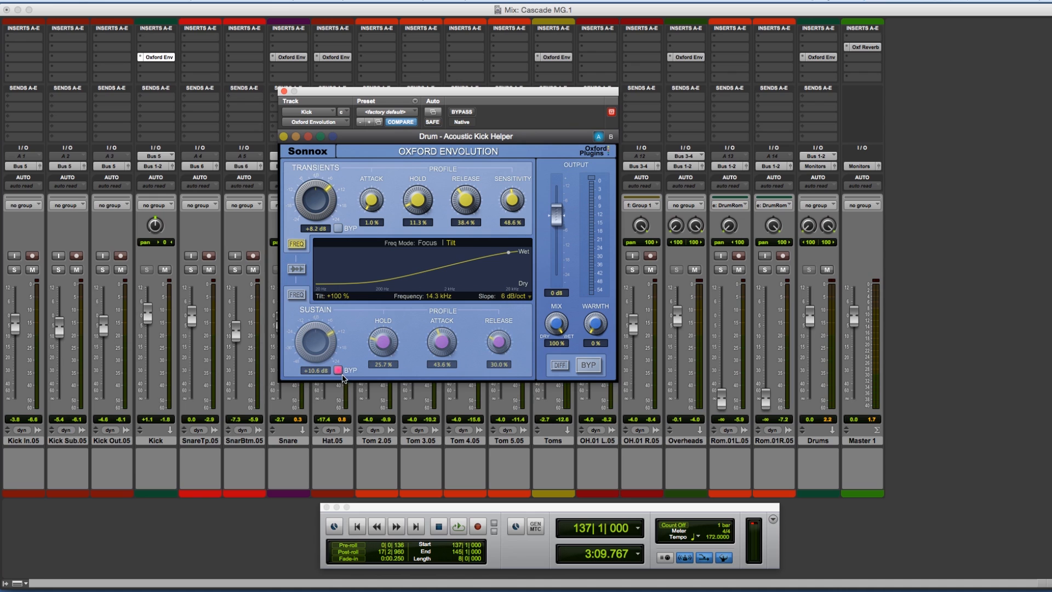
pyautogui.click(338, 370)
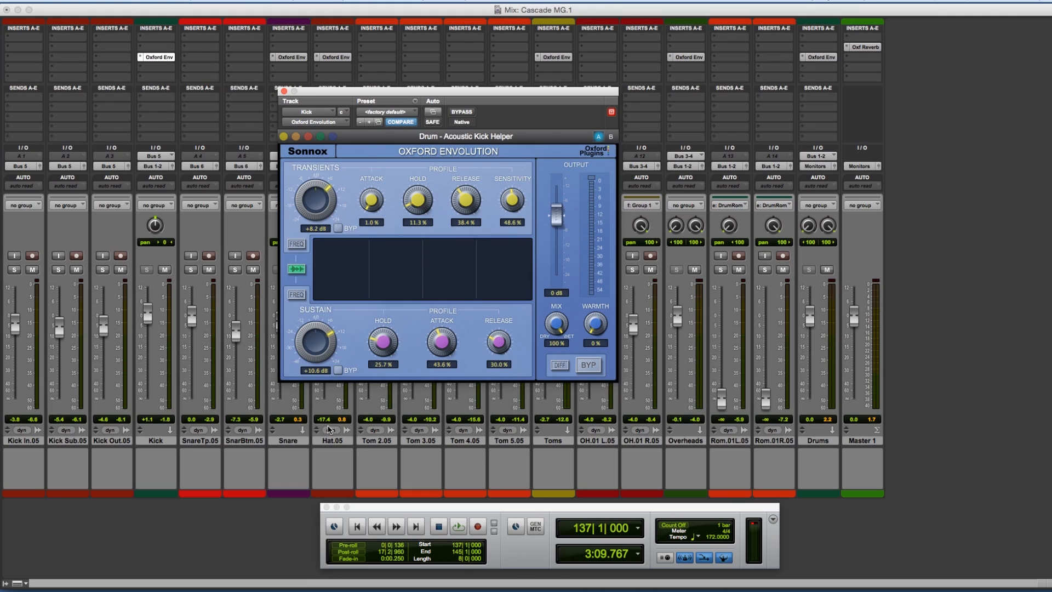
pyautogui.click(299, 295)
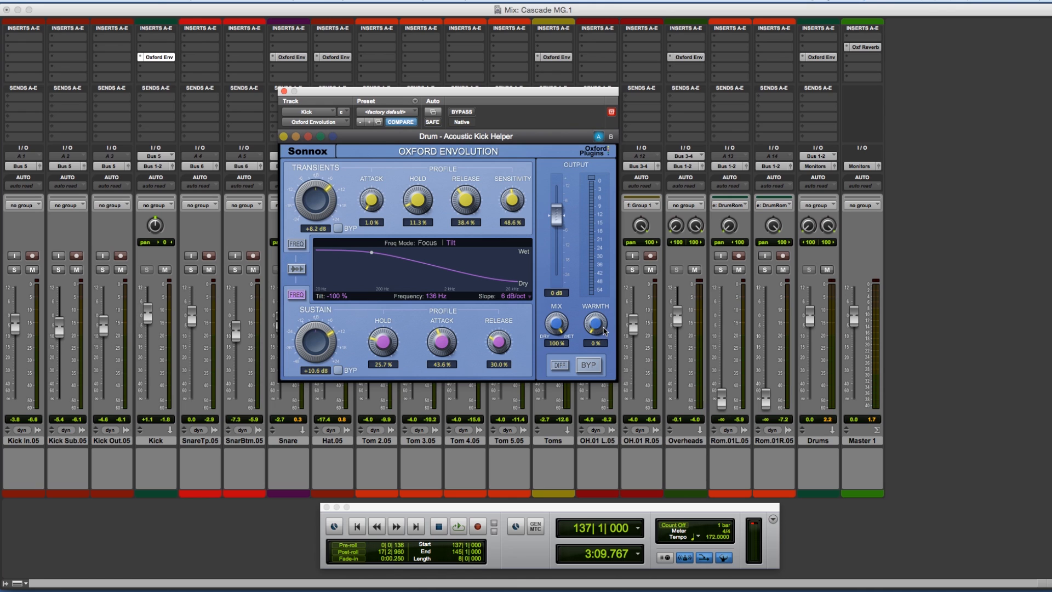
pyautogui.moveTo(599, 328); pyautogui.dragTo(597, 323)
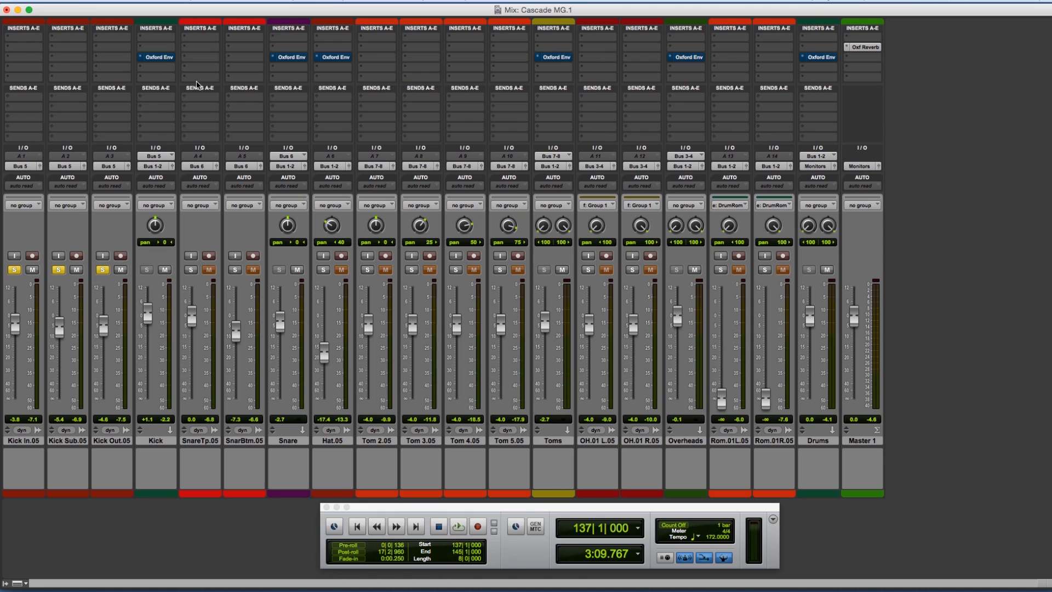
# Step: Play the loop and load the Drums preset 50 Hz kick boom into the Kick track's Oxford Envolution
pyautogui.press('space')
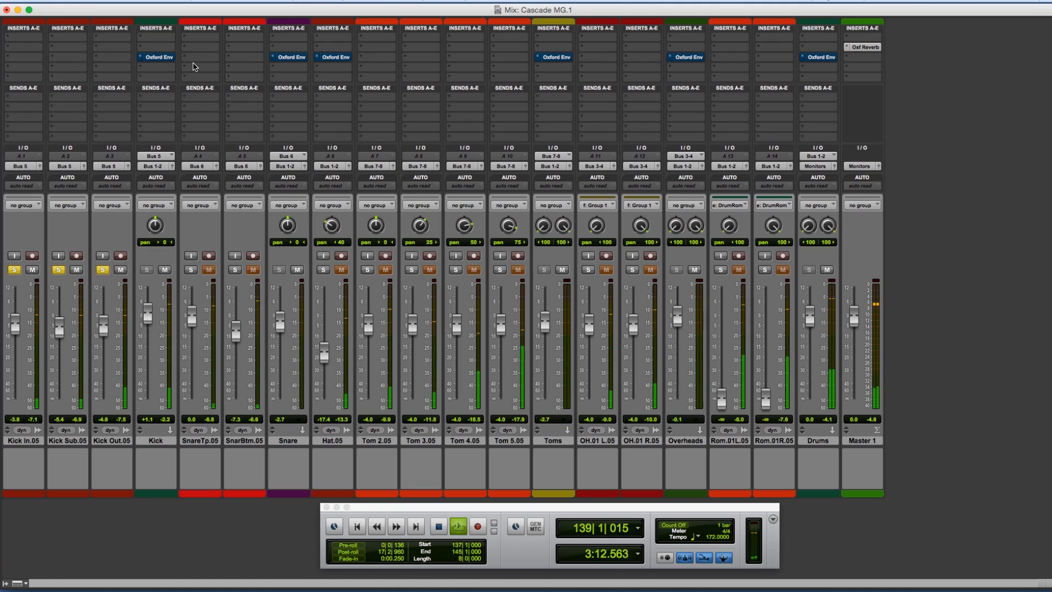
pyautogui.click(156, 57)
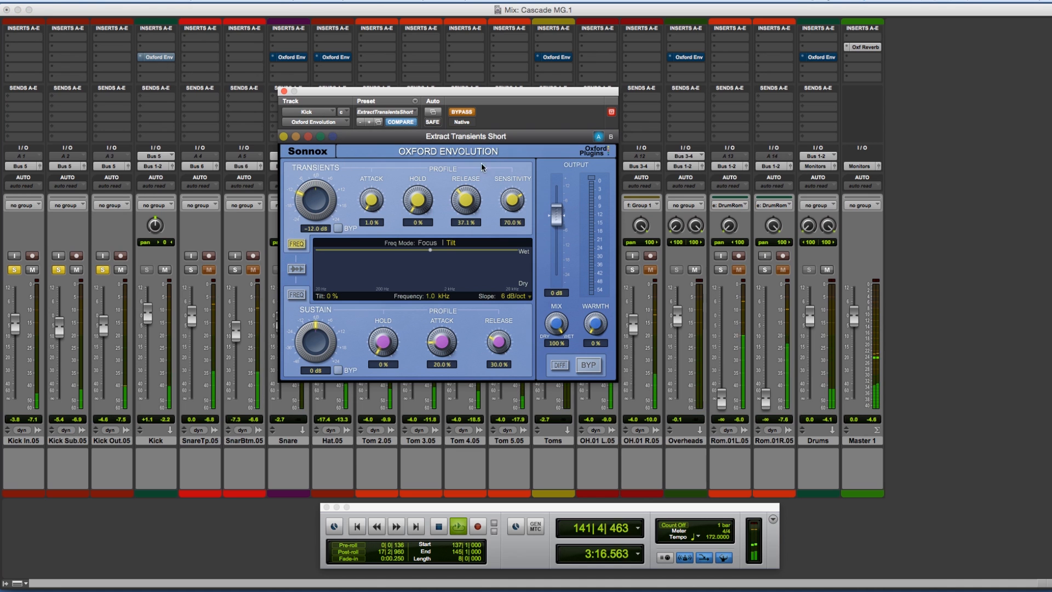
pyautogui.click(396, 113)
pyautogui.moveTo(397, 114)
pyautogui.click(466, 116)
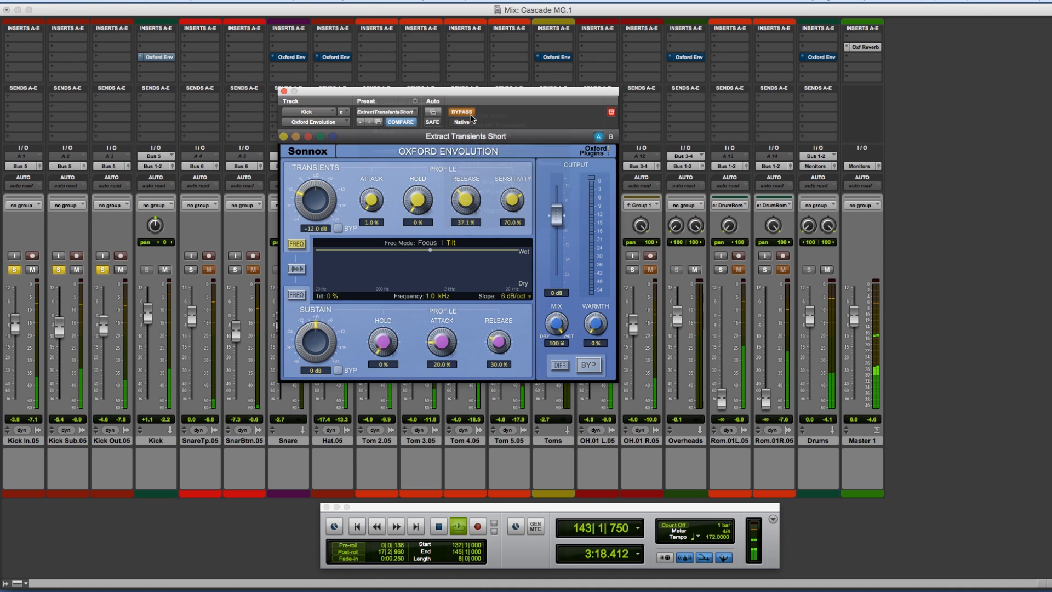
# Step: Activate the Kick track's Envolution and compare the preset's sound with the bypassed signal
pyautogui.click(463, 113)
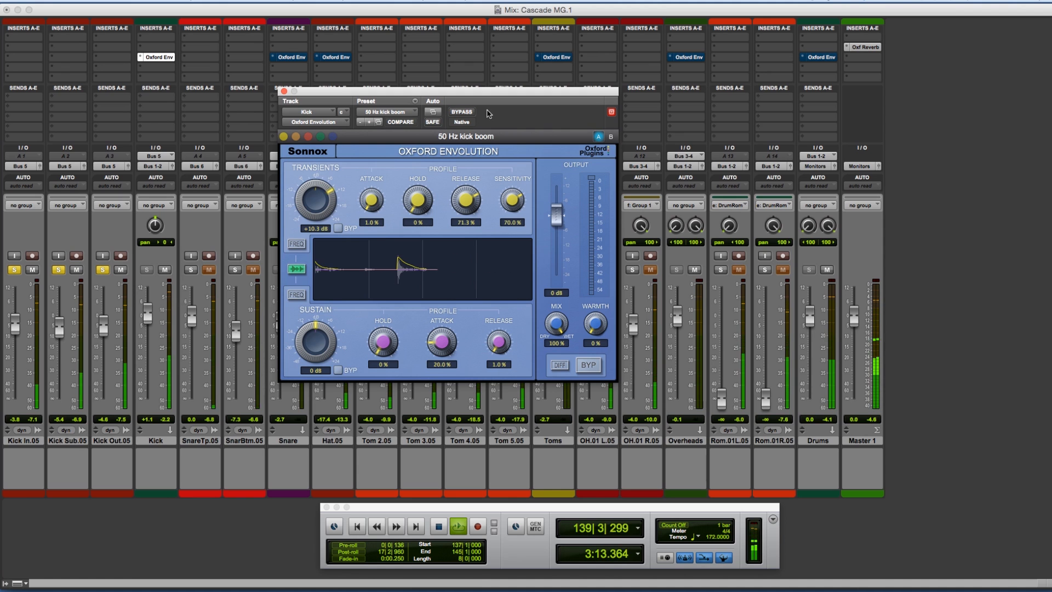
pyautogui.click(464, 113)
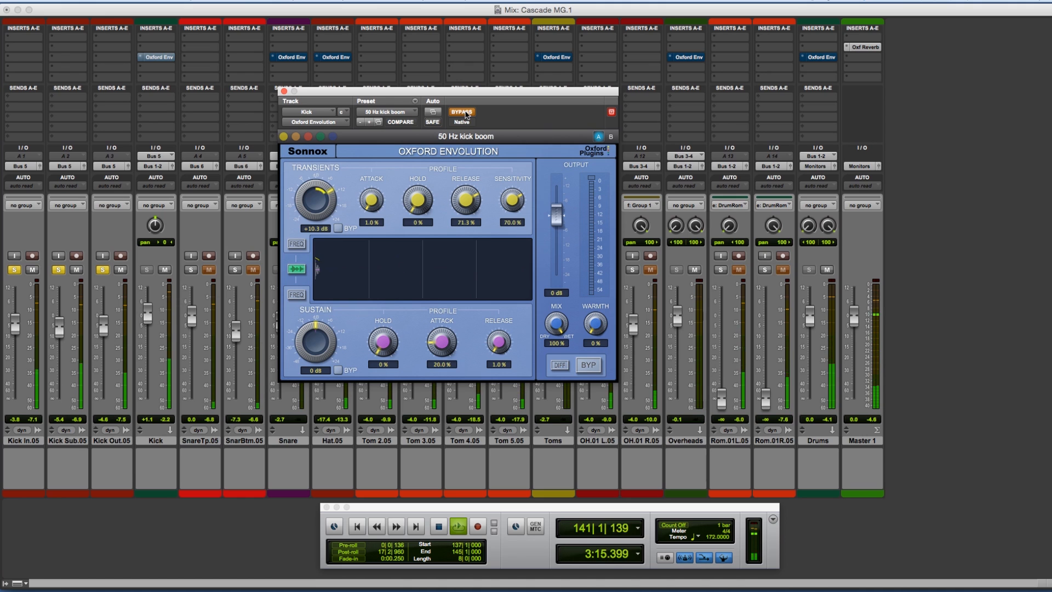
pyautogui.click(465, 114)
# Step: Load the Drums preset Enhance HF Transients on the kick and compare it with the bypassed signal
pyautogui.click(408, 112)
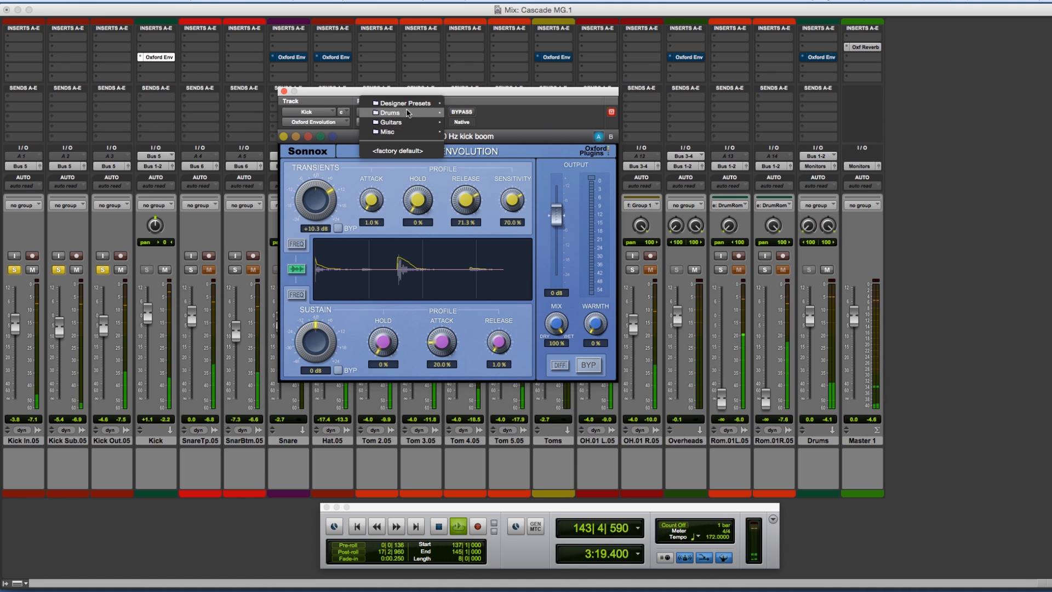
pyautogui.moveTo(408, 113)
pyautogui.click(482, 126)
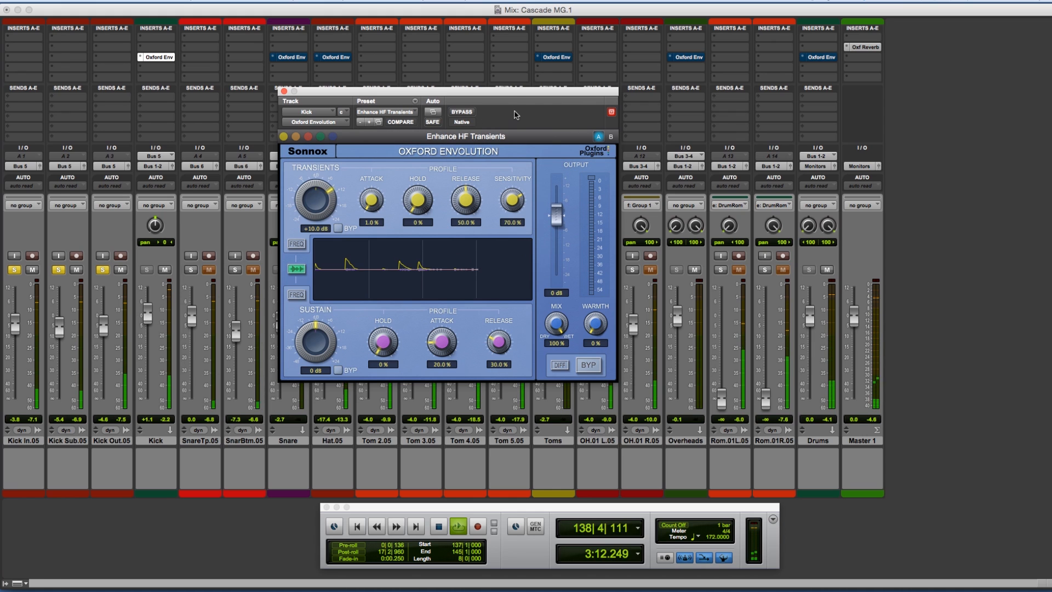
pyautogui.click(460, 112)
pyautogui.click(463, 112)
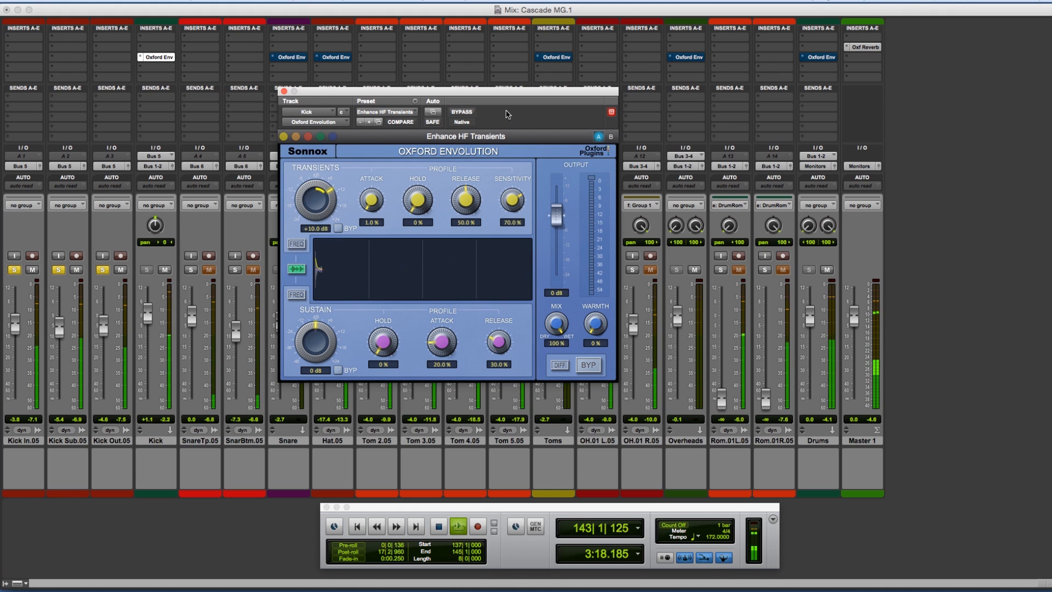
# Step: Load the Drums preset Extract Transients on the kick and audition it in the loop
pyautogui.click(398, 112)
pyautogui.moveTo(427, 111)
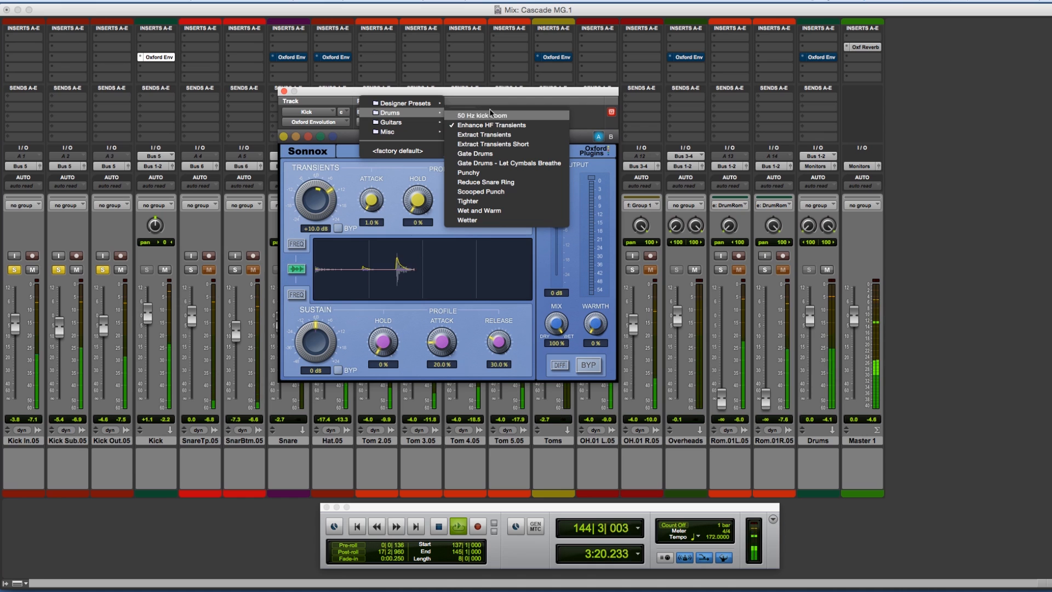
pyautogui.click(512, 132)
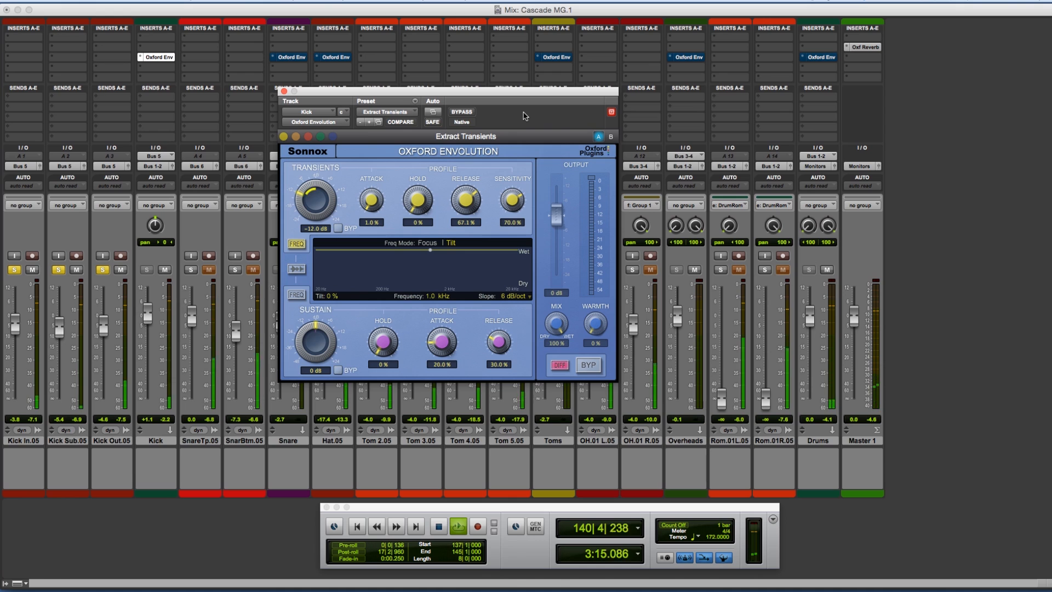
pyautogui.press('space')
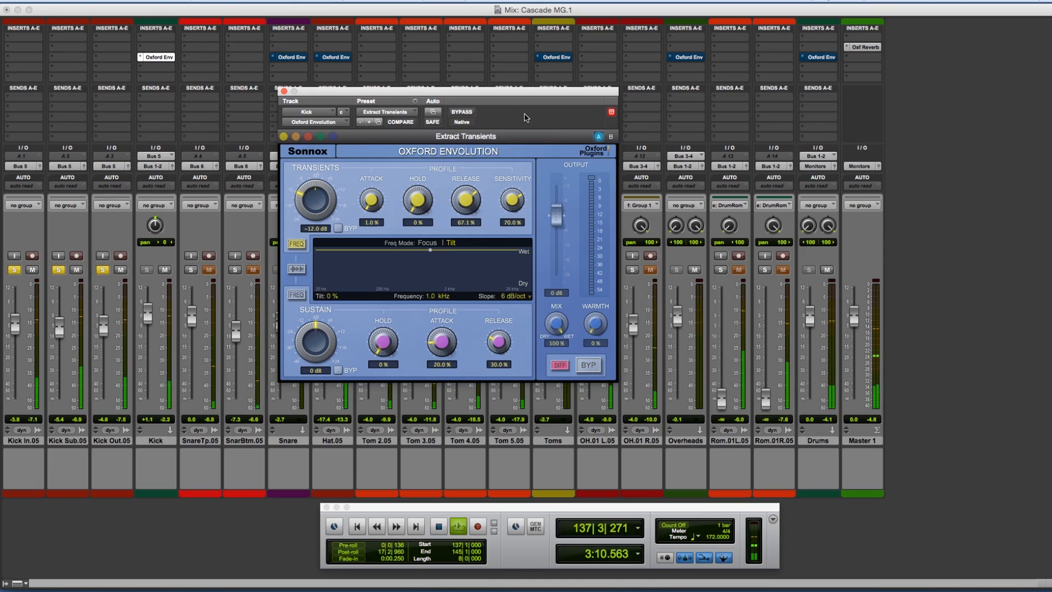
# Step: Load the Drums preset Extract Transients Short, play the loop and compare it with the bypassed kick
pyautogui.click(403, 112)
pyautogui.moveTo(405, 116)
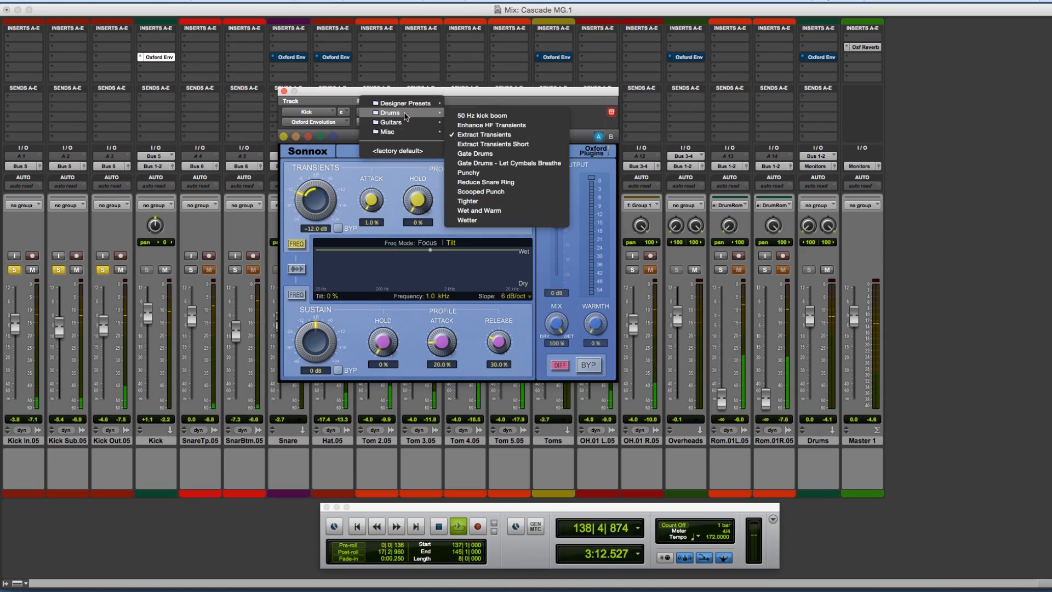
pyautogui.click(493, 143)
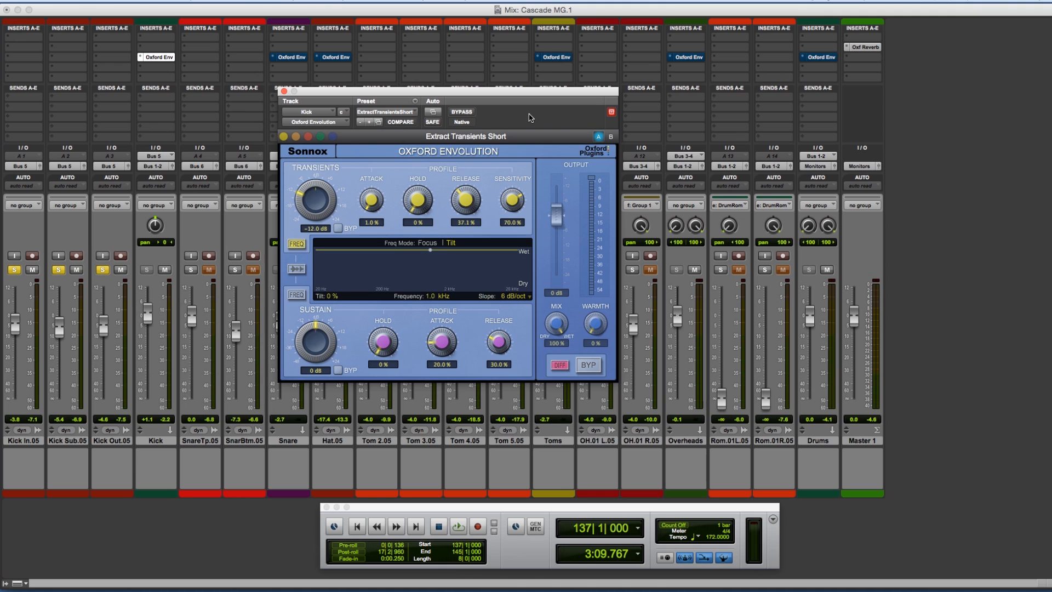
pyautogui.press('space')
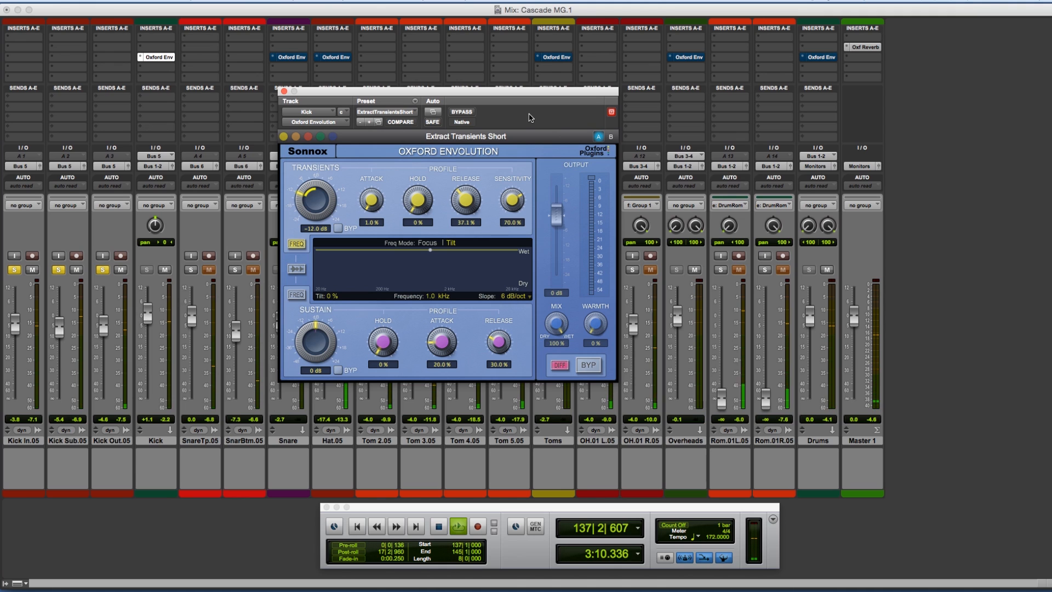
pyautogui.click(466, 114)
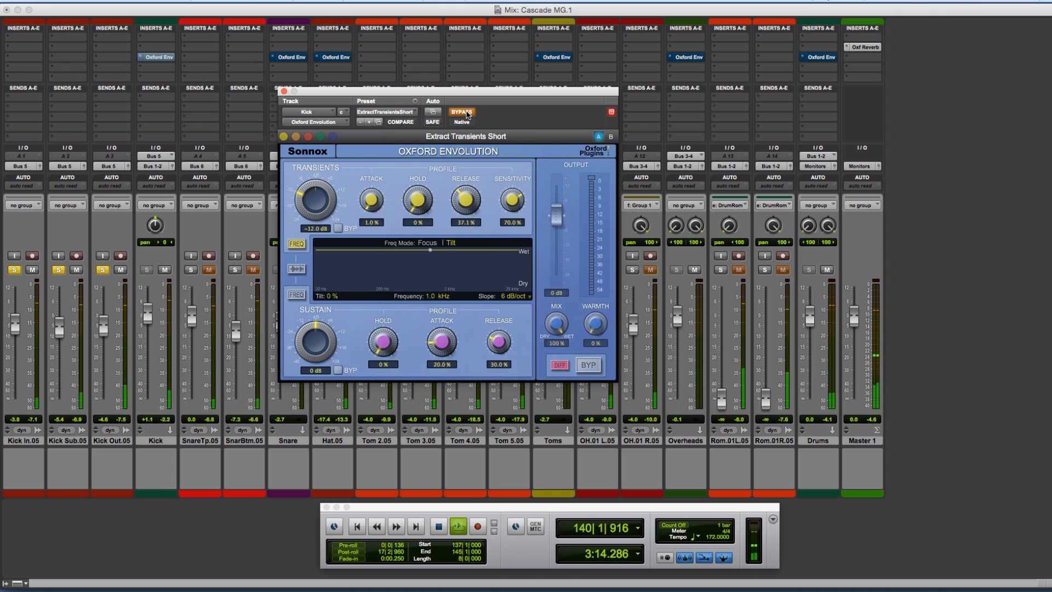
pyautogui.click(466, 114)
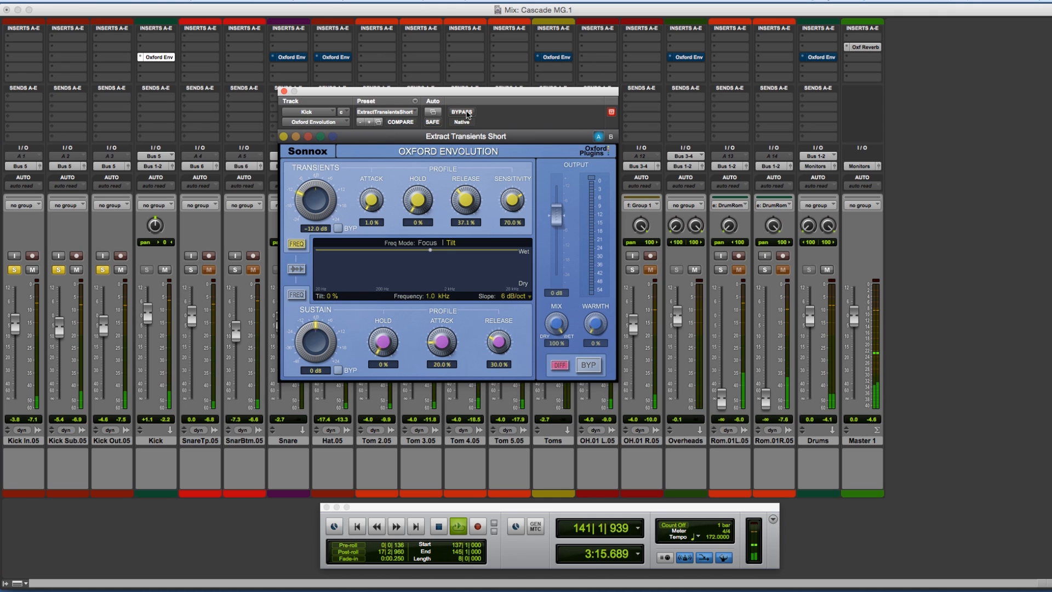
# Step: Load the Drums preset Gate Drums into the Kick track's Envolution
pyautogui.click(405, 115)
pyautogui.moveTo(406, 113)
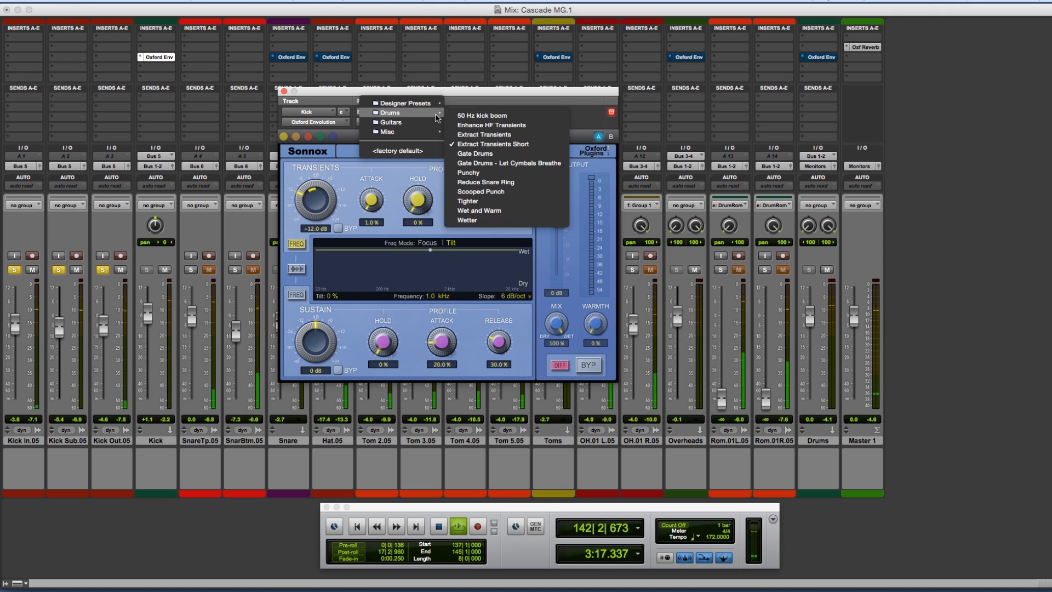
pyautogui.click(474, 154)
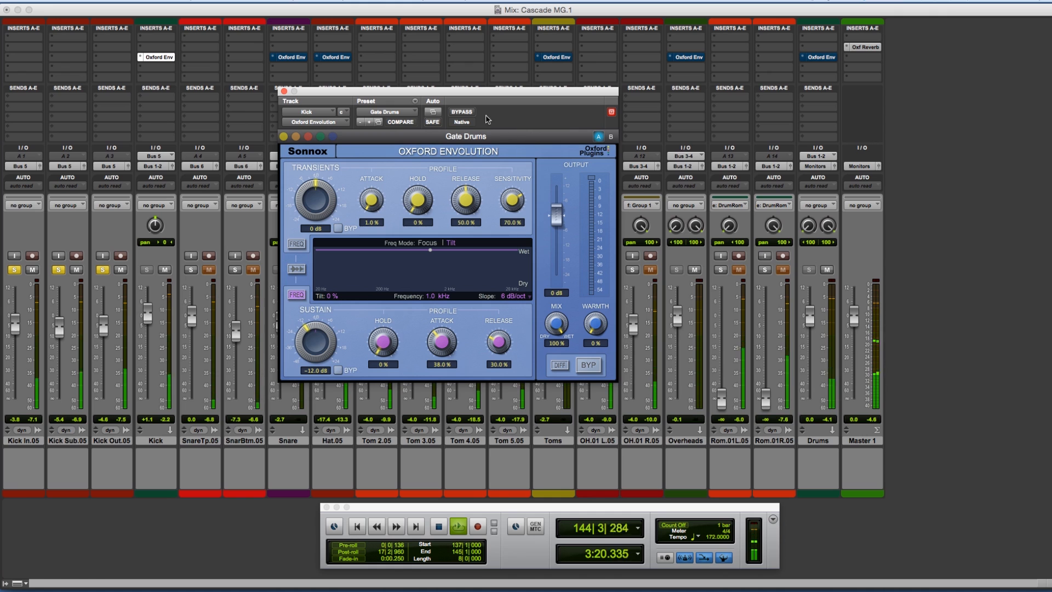
# Step: Load the Drums preset Punchy into the Kick track's Envolution and audition it in the loop
pyautogui.click(398, 116)
pyautogui.moveTo(403, 113)
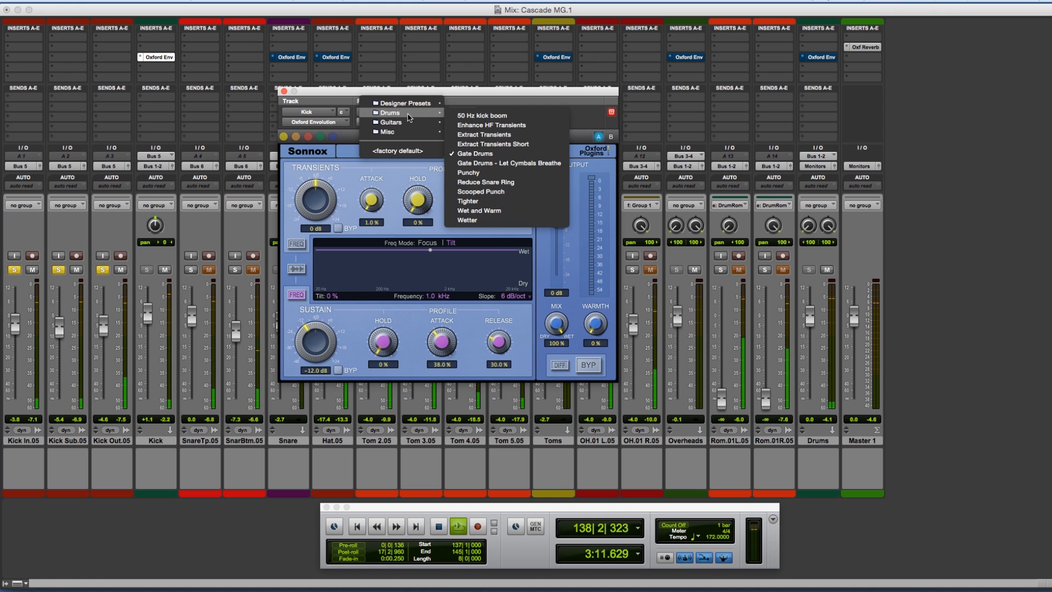
pyautogui.click(499, 173)
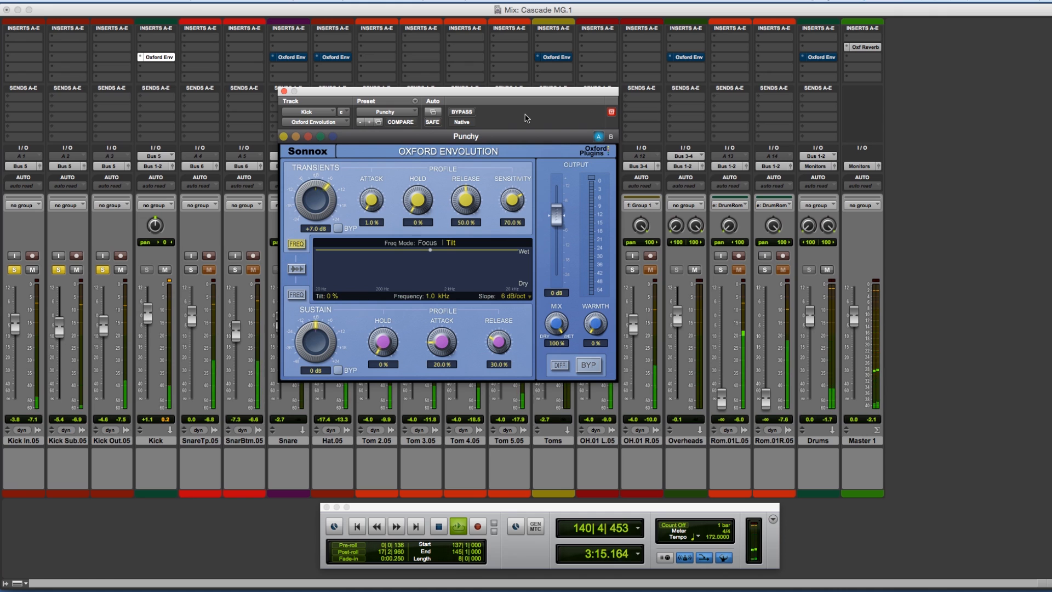
# Step: Load the Drums preset Reduce Snare Ring on the kick and audition it in the loop
pyautogui.click(403, 116)
pyautogui.moveTo(403, 113)
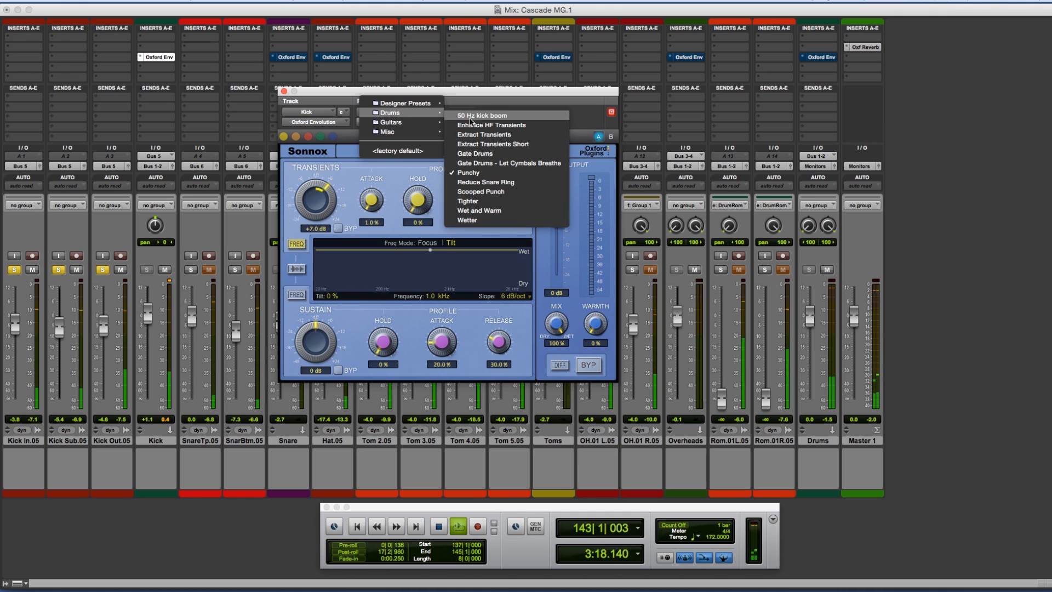
pyautogui.click(509, 183)
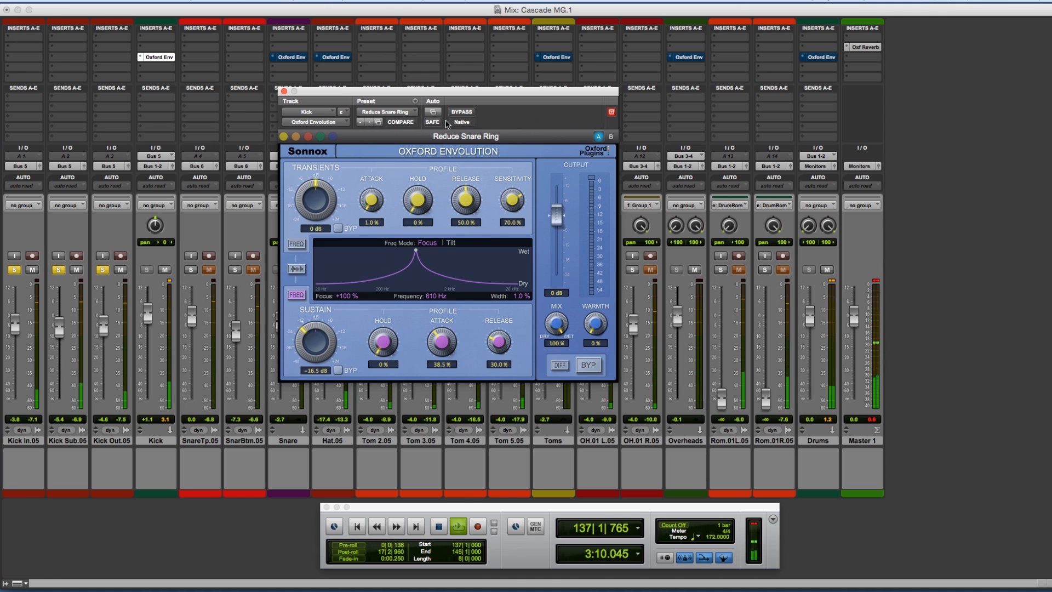
# Step: Load the Drums preset Scooped Punch on the kick and audition it in the loop
pyautogui.click(402, 113)
pyautogui.moveTo(408, 113)
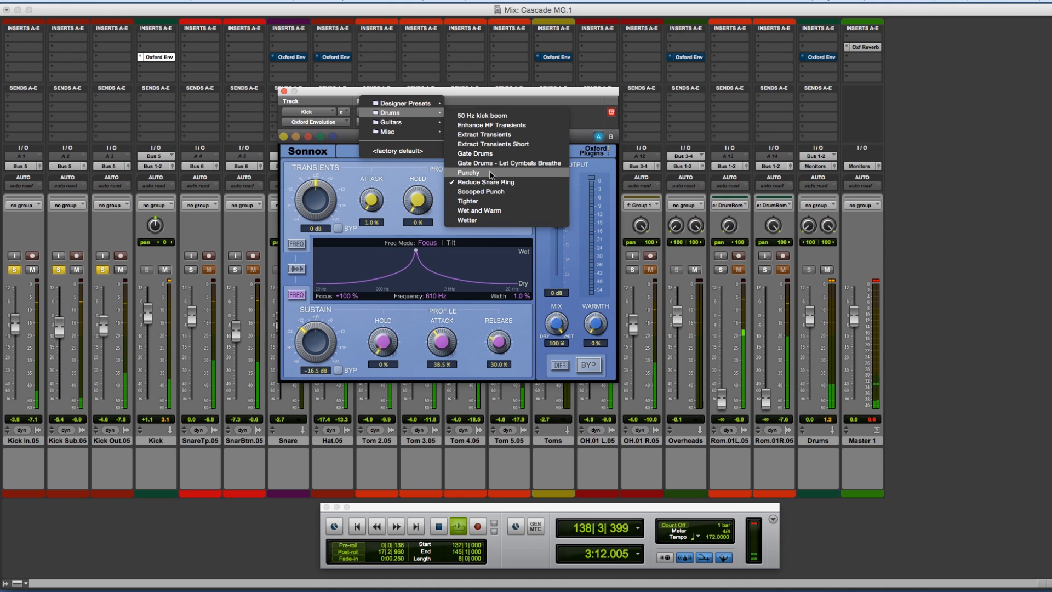
pyautogui.click(496, 192)
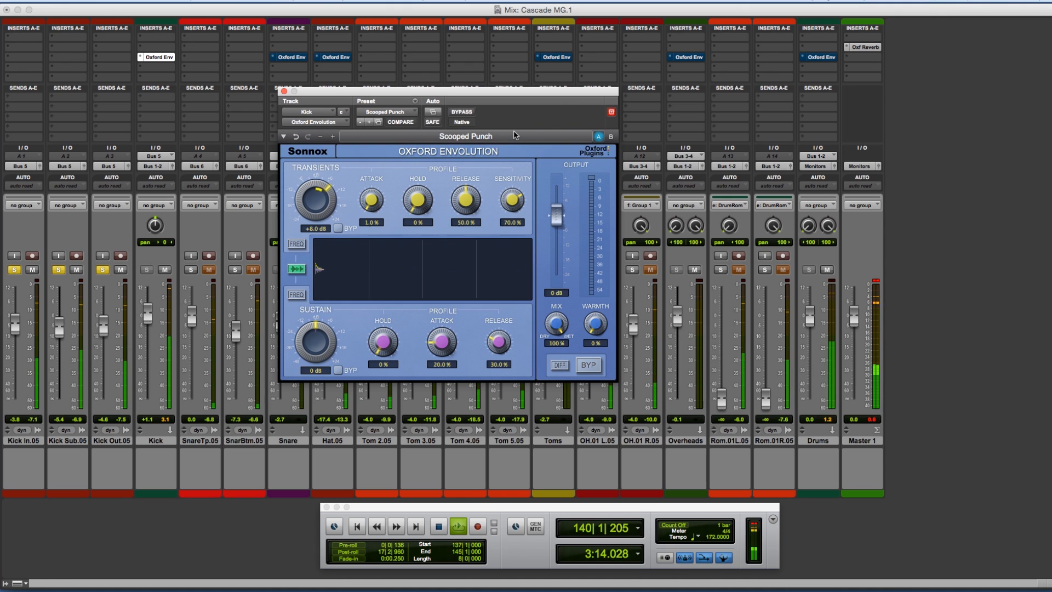
# Step: Load the Drums preset Tighter on the kick, audition it in the loop and stop playback
pyautogui.click(396, 113)
pyautogui.moveTo(427, 112)
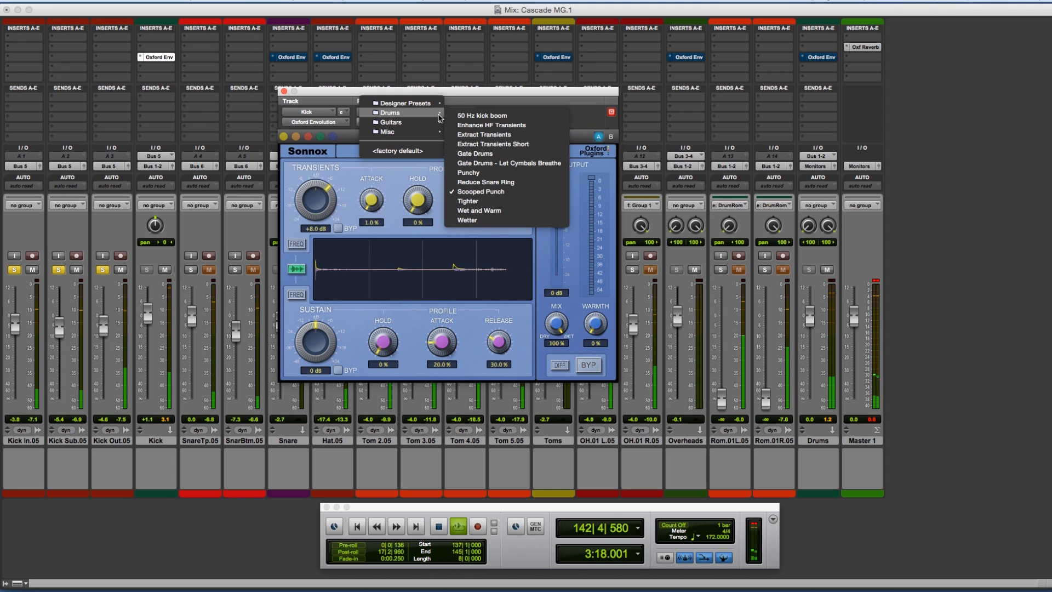
pyautogui.click(496, 202)
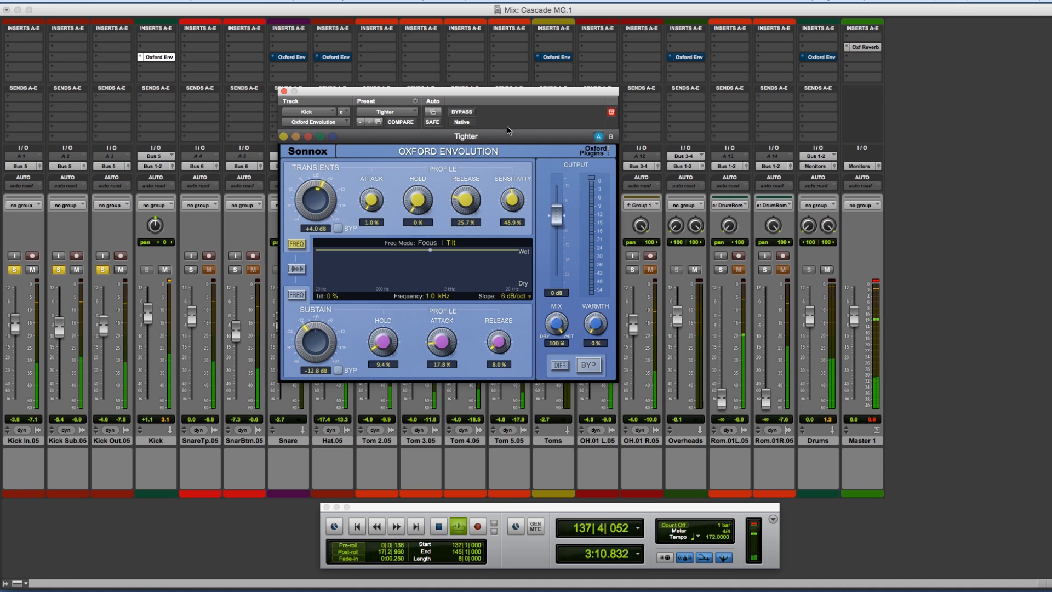
pyautogui.press('space')
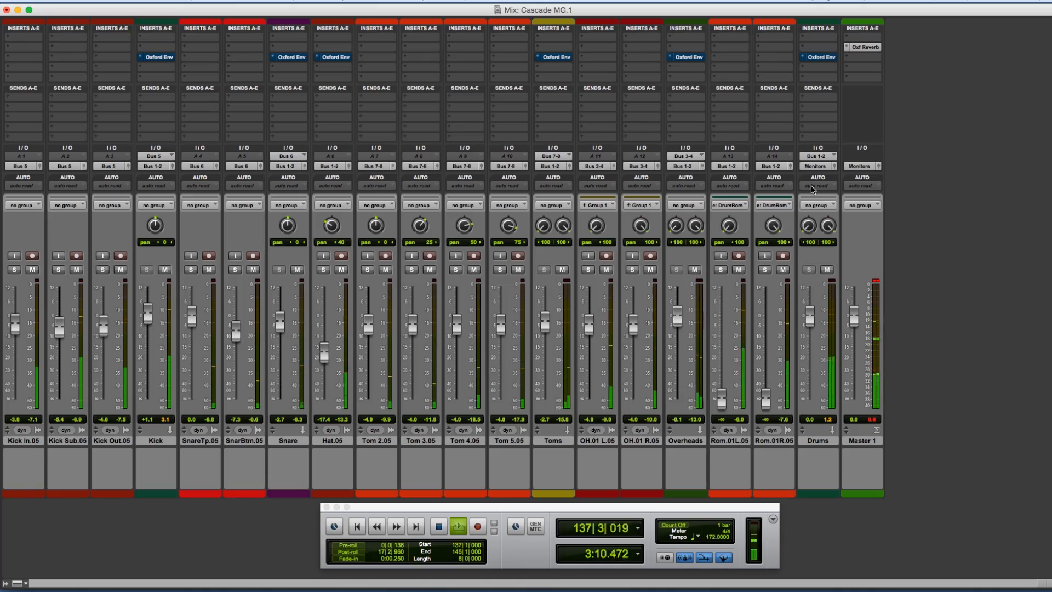
# Step: Open the Drums track's Envolution, compare the active and bypassed sound during playback, and stop the loop
pyautogui.click(818, 57)
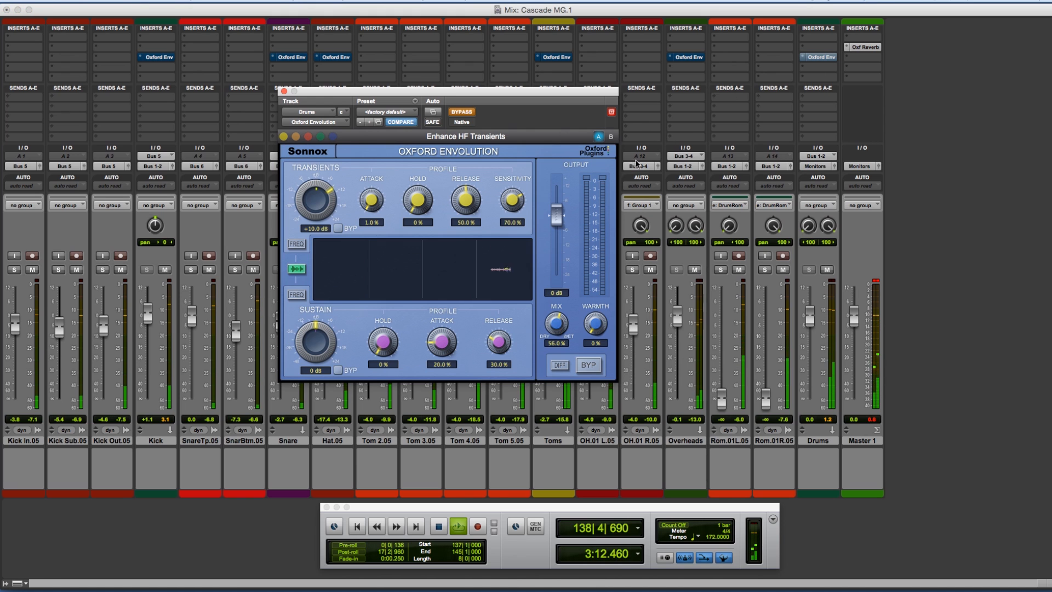
pyautogui.click(461, 113)
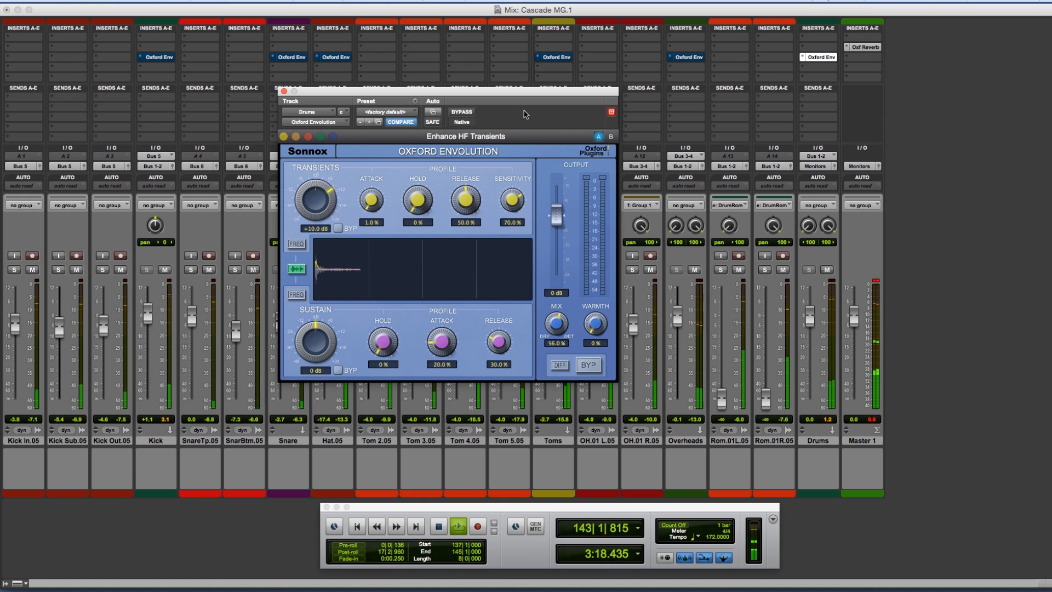
pyautogui.click(463, 112)
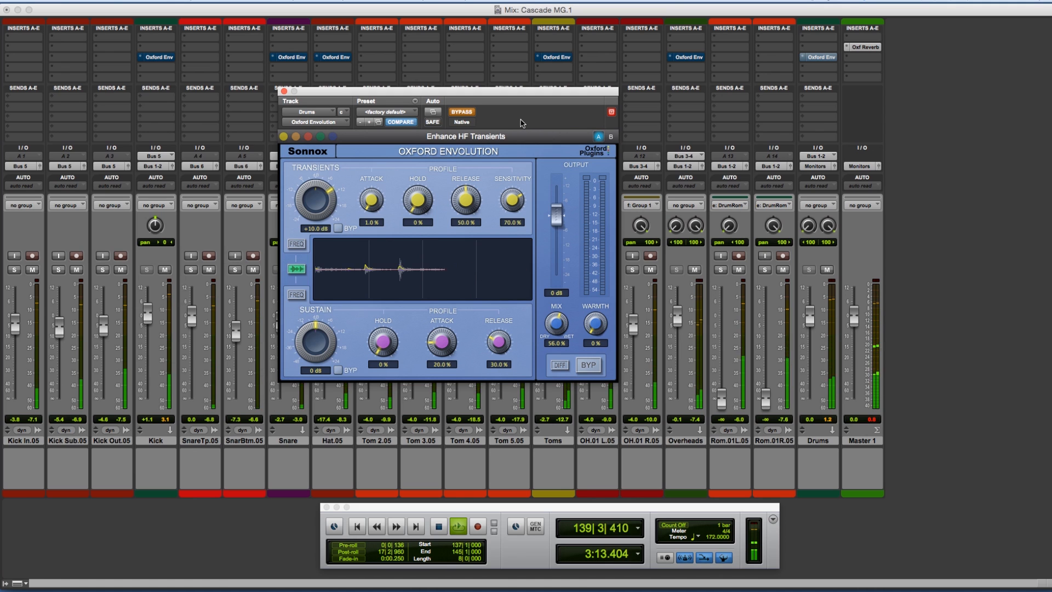
pyautogui.press('space')
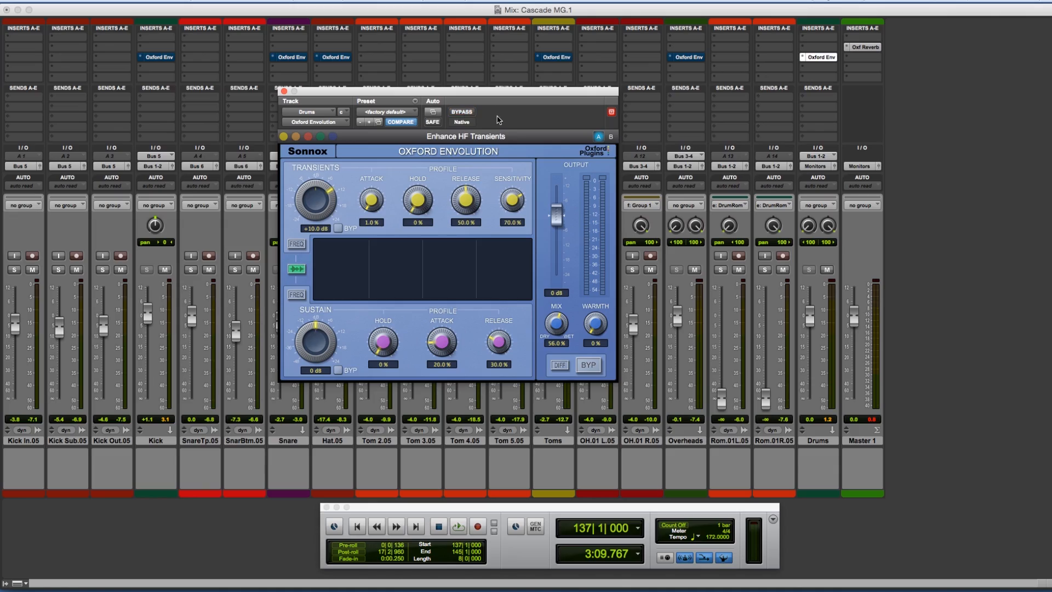
# Step: Take the Envolution inserts on the drum tracks out of bypass and play the whole drum mix with them active
pyautogui.press('space')
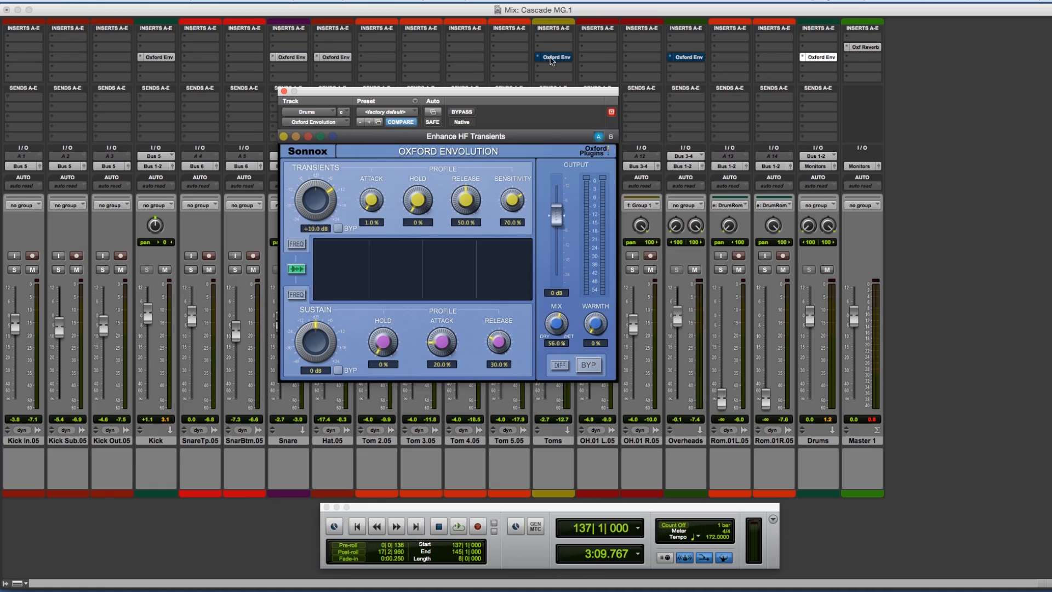
pyautogui.press('space')
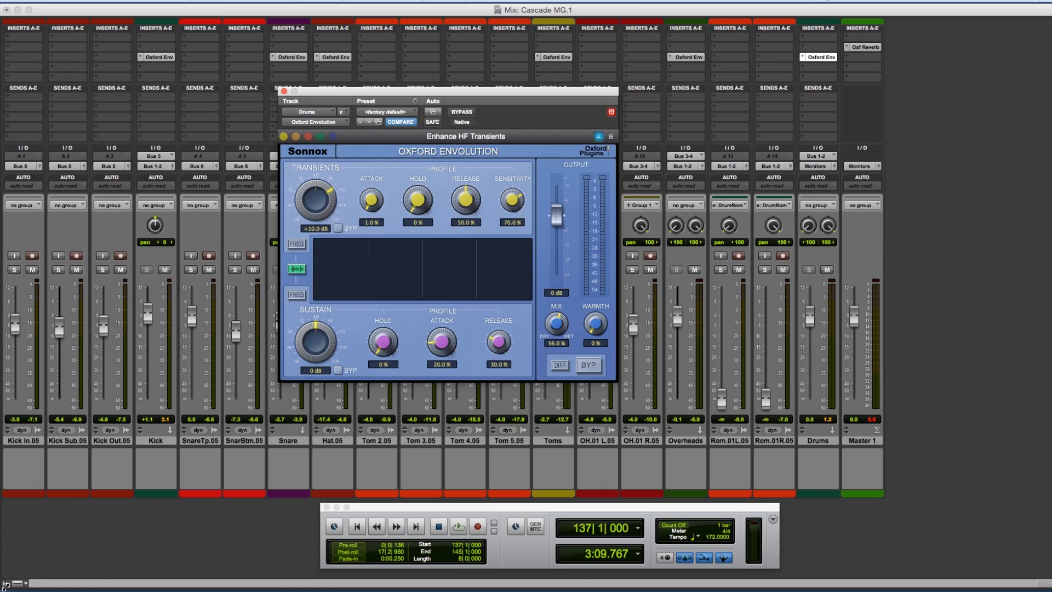
# Step: Open the track list and show the bass tracks BsDI.04.cm, BsAmp04cm and Bass in the mixer
pyautogui.click(6, 584)
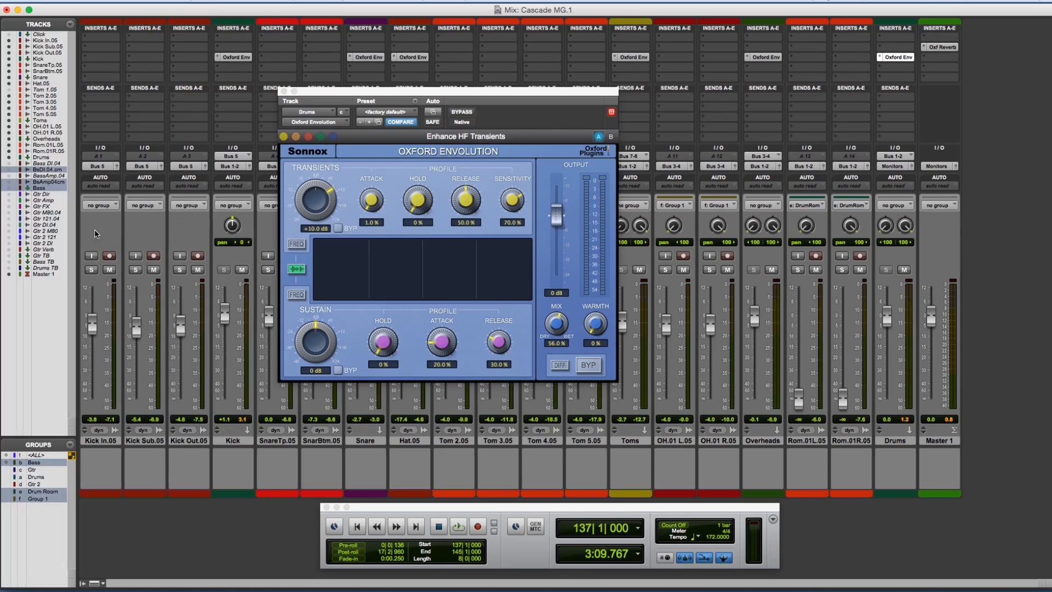
pyautogui.click(9, 170)
pyautogui.click(8, 182)
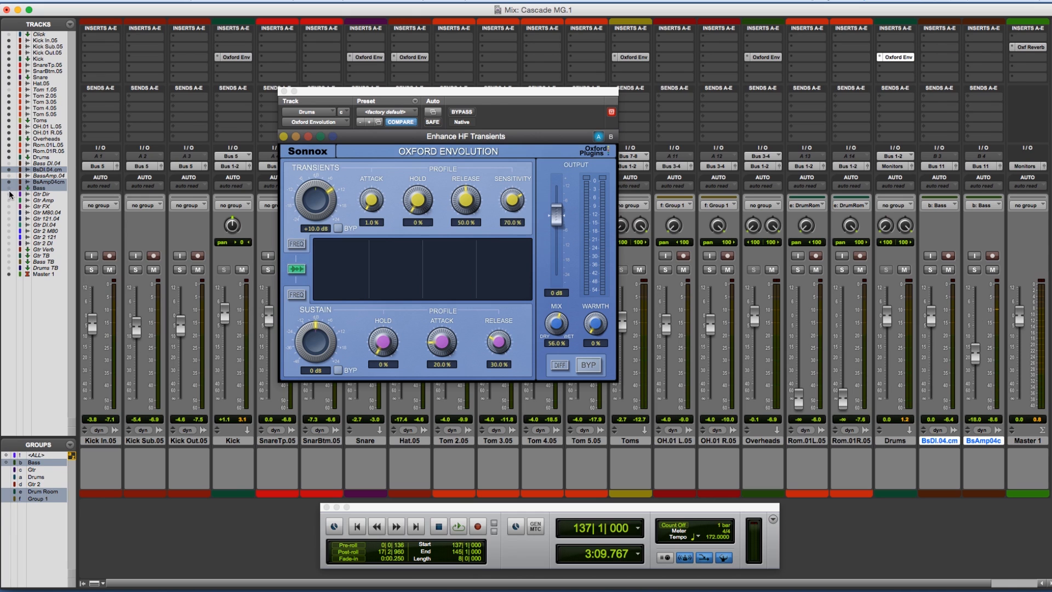
# Step: Mute Drums, unmute Bass and play the loop, comparing the Bass track's bypassed Envolution with its active Scooped Punch preset
pyautogui.click(904, 270)
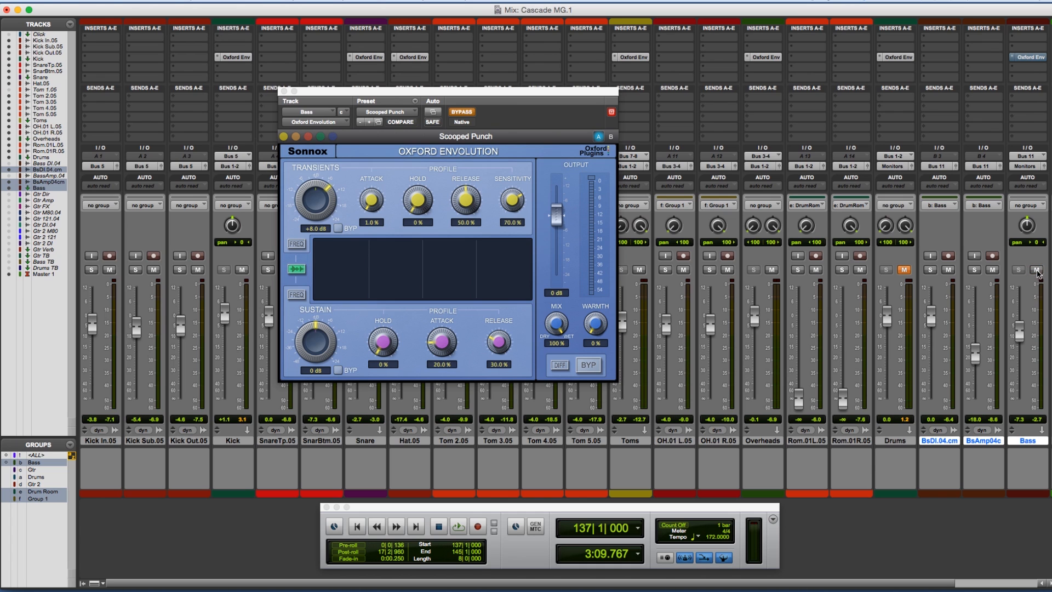
pyautogui.press('space')
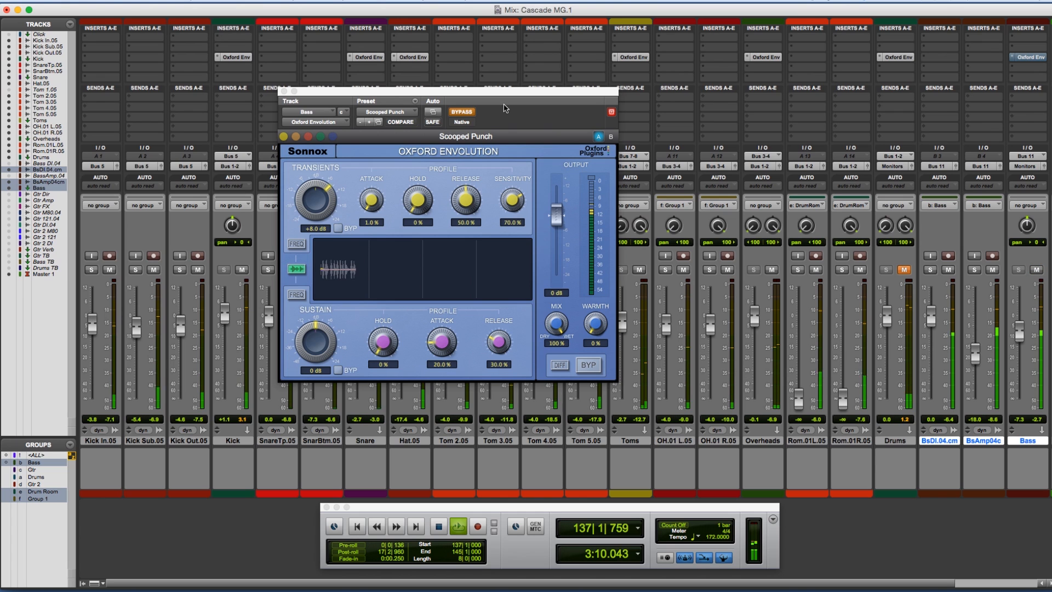
pyautogui.click(463, 113)
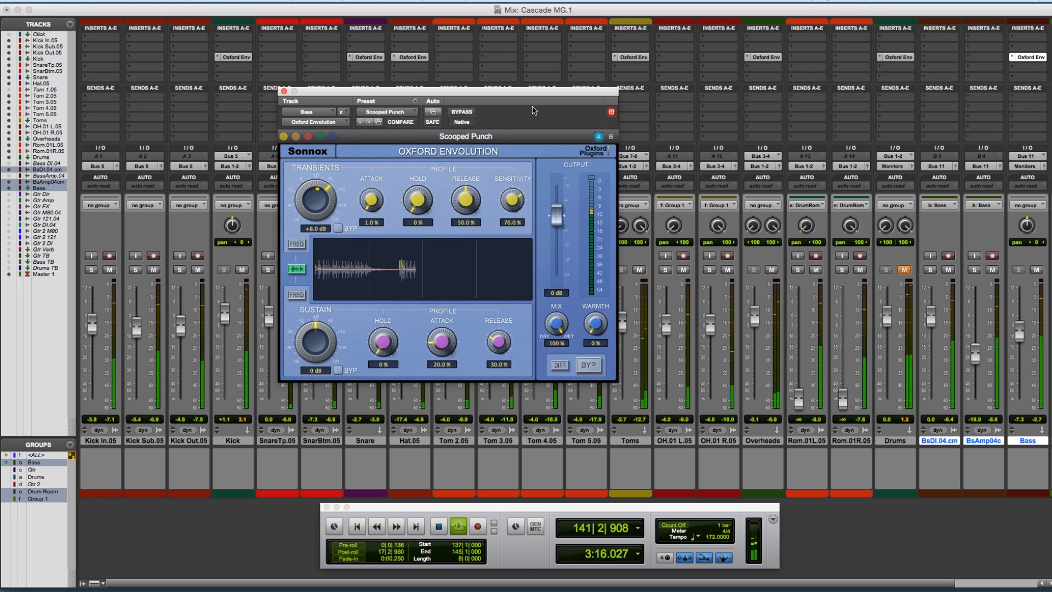
pyautogui.press('space')
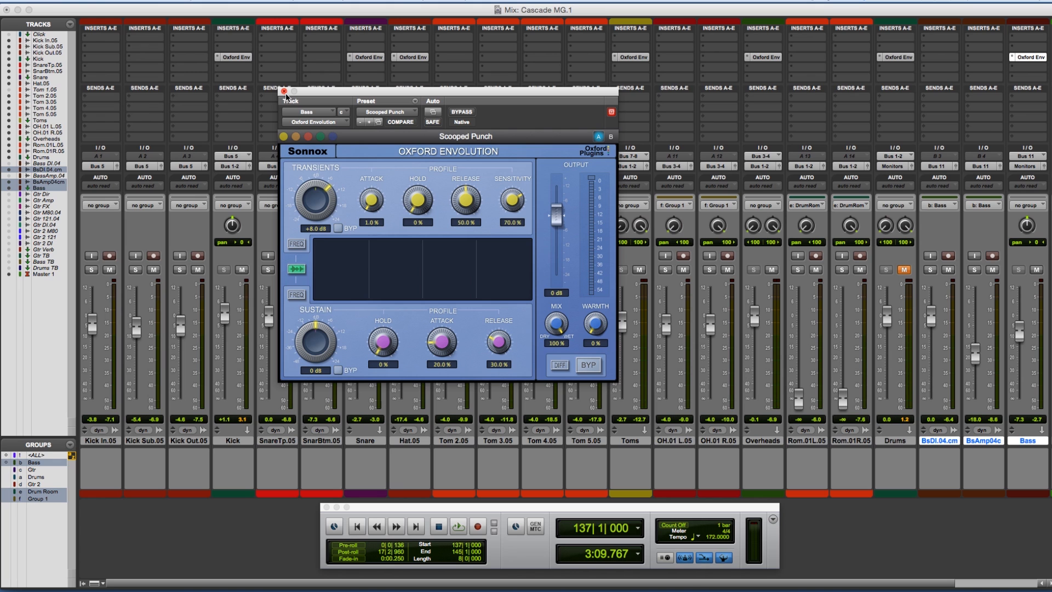
# Step: Unmute Drums, play the drums and bass together, close the Bass track's Envolution window and stop playback
pyautogui.press('space')
pyautogui.click(728, 242)
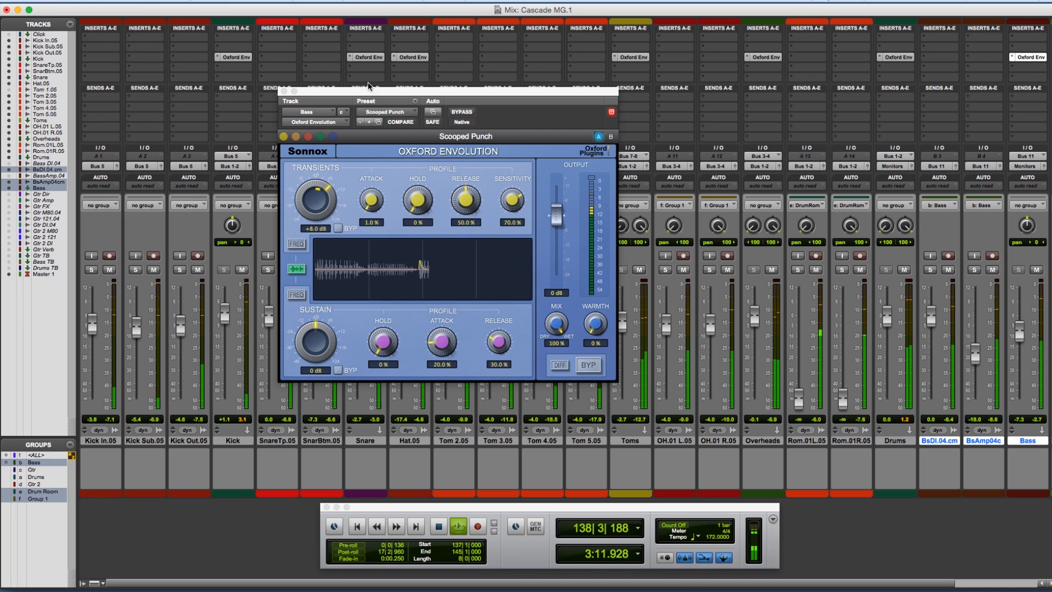
pyautogui.click(283, 91)
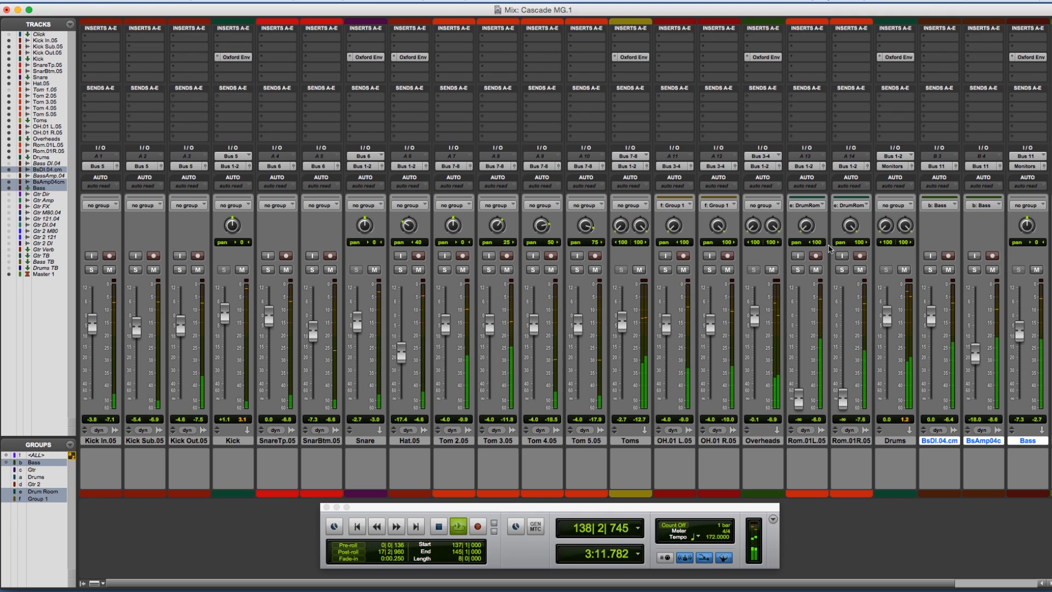
pyautogui.press('space')
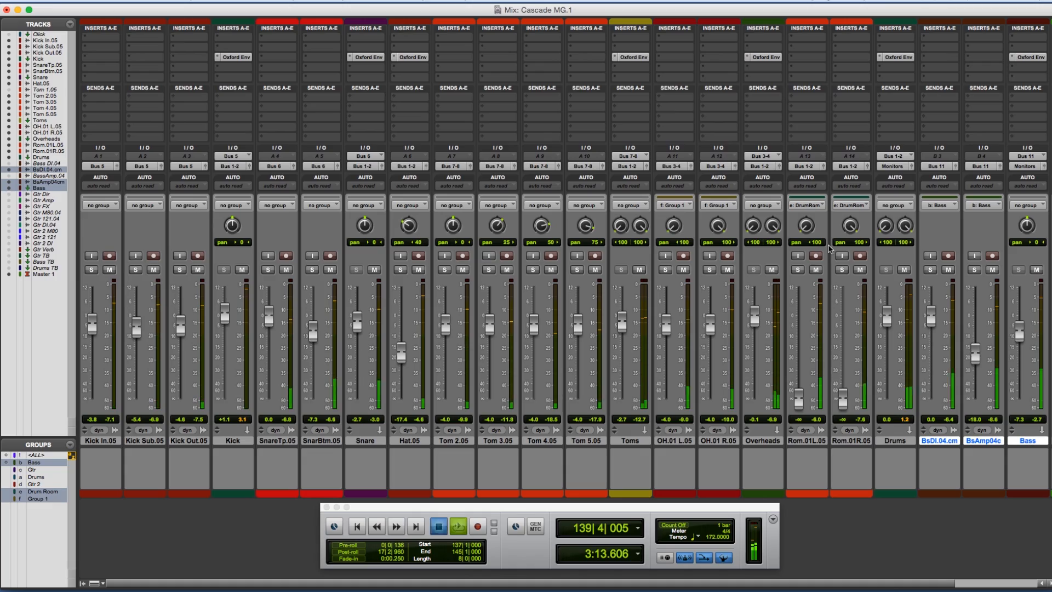